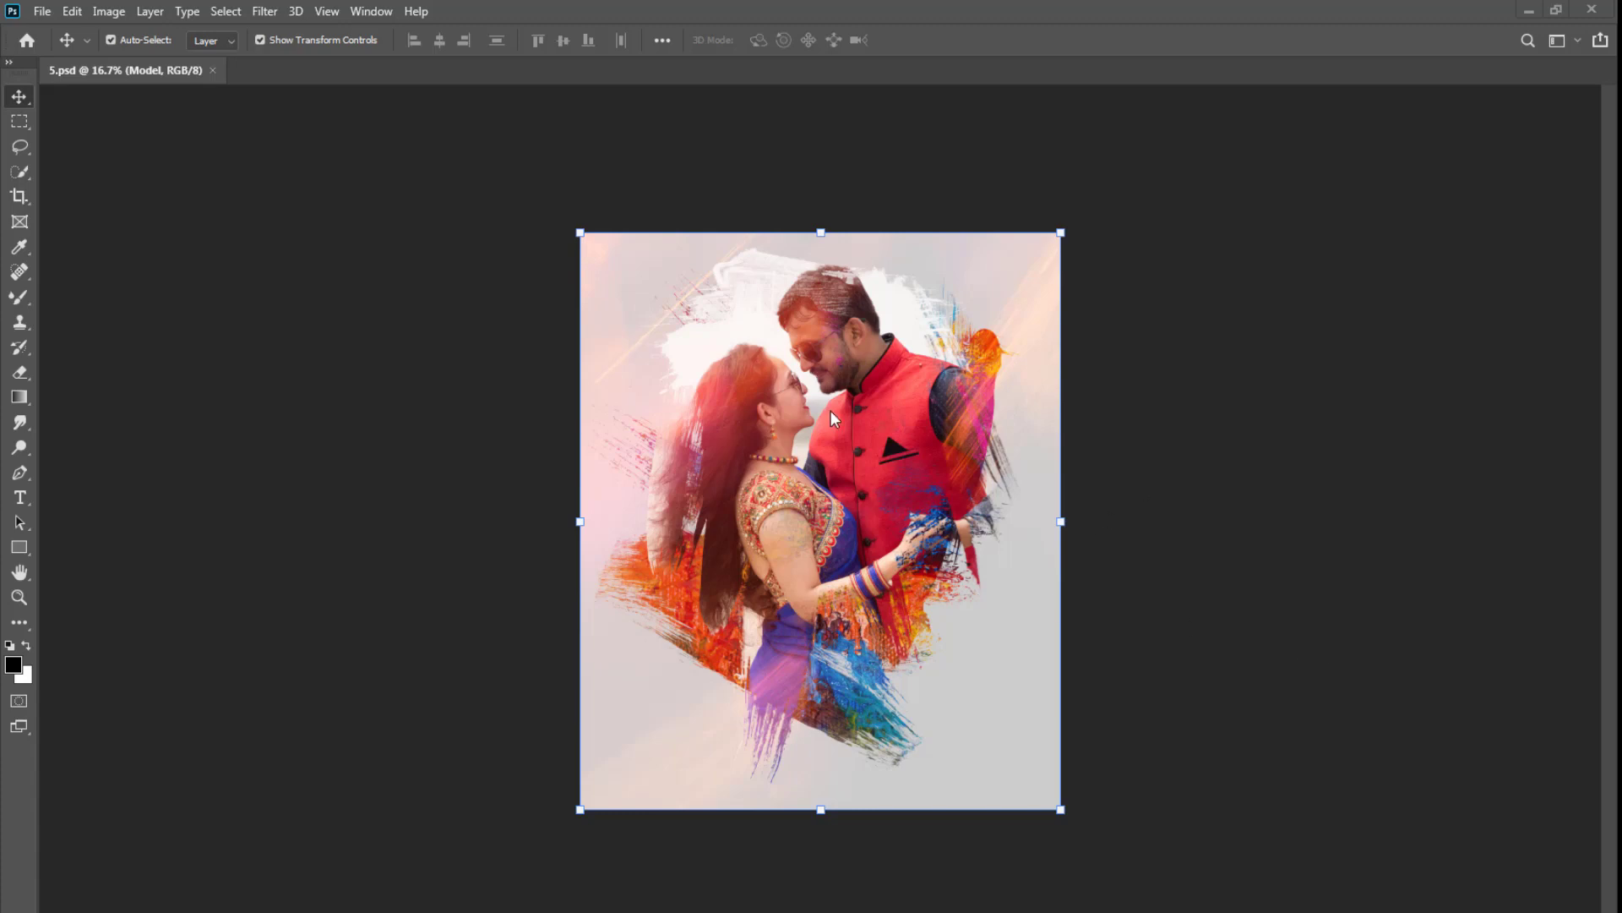
Zoom in and pan the 5.psd view to frame the couple.
key(ctrl)
ctrl+click(841, 477)
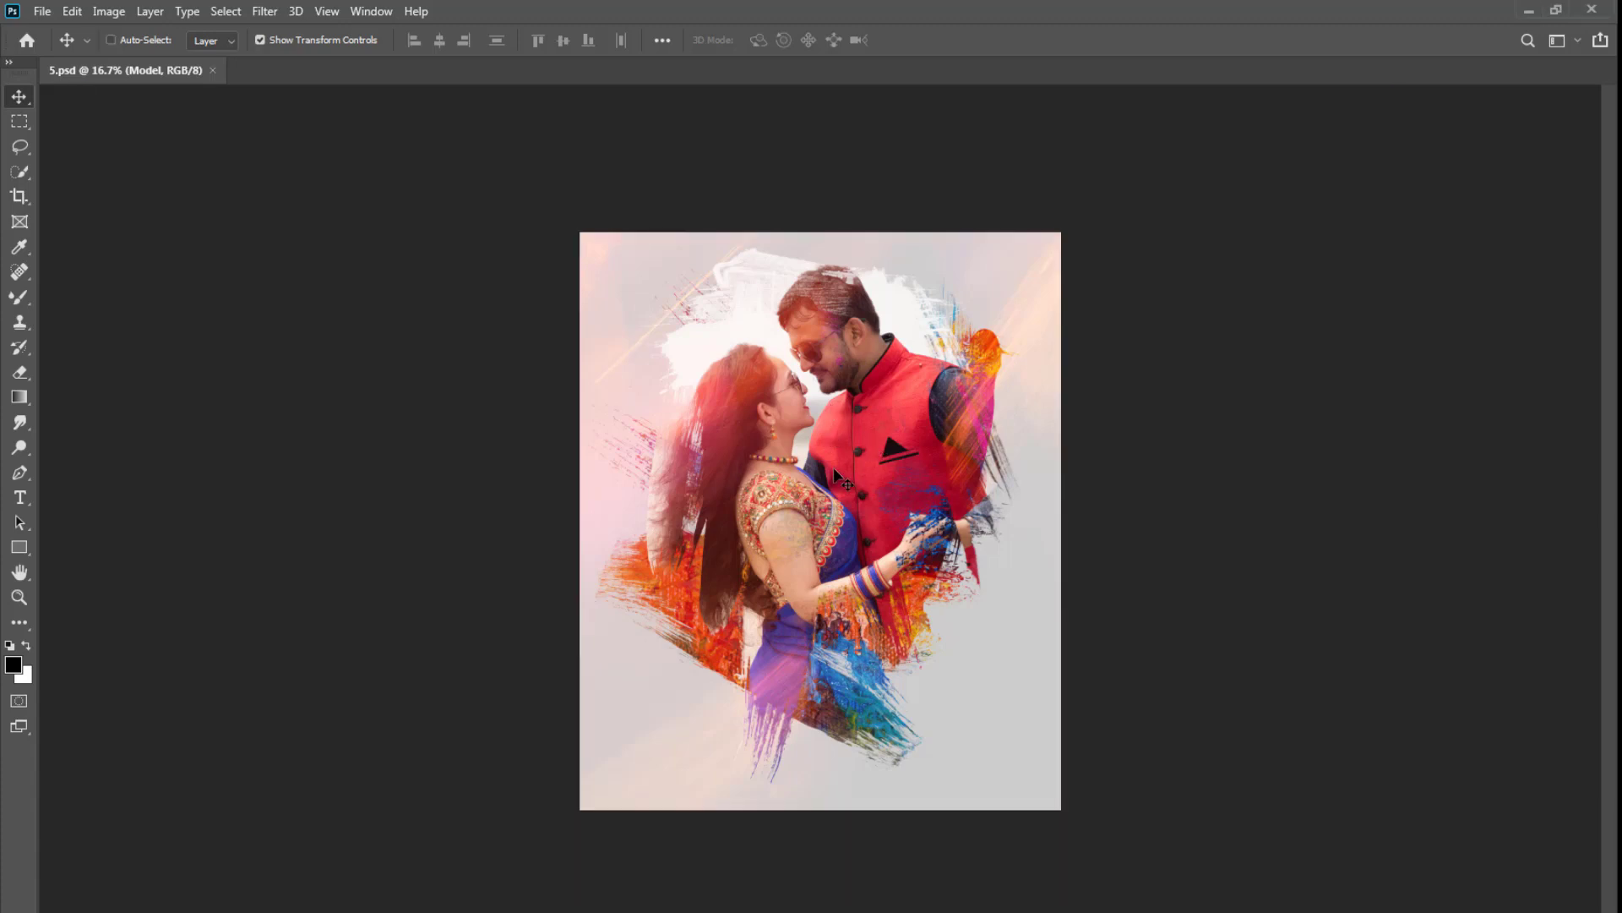
click(18, 597)
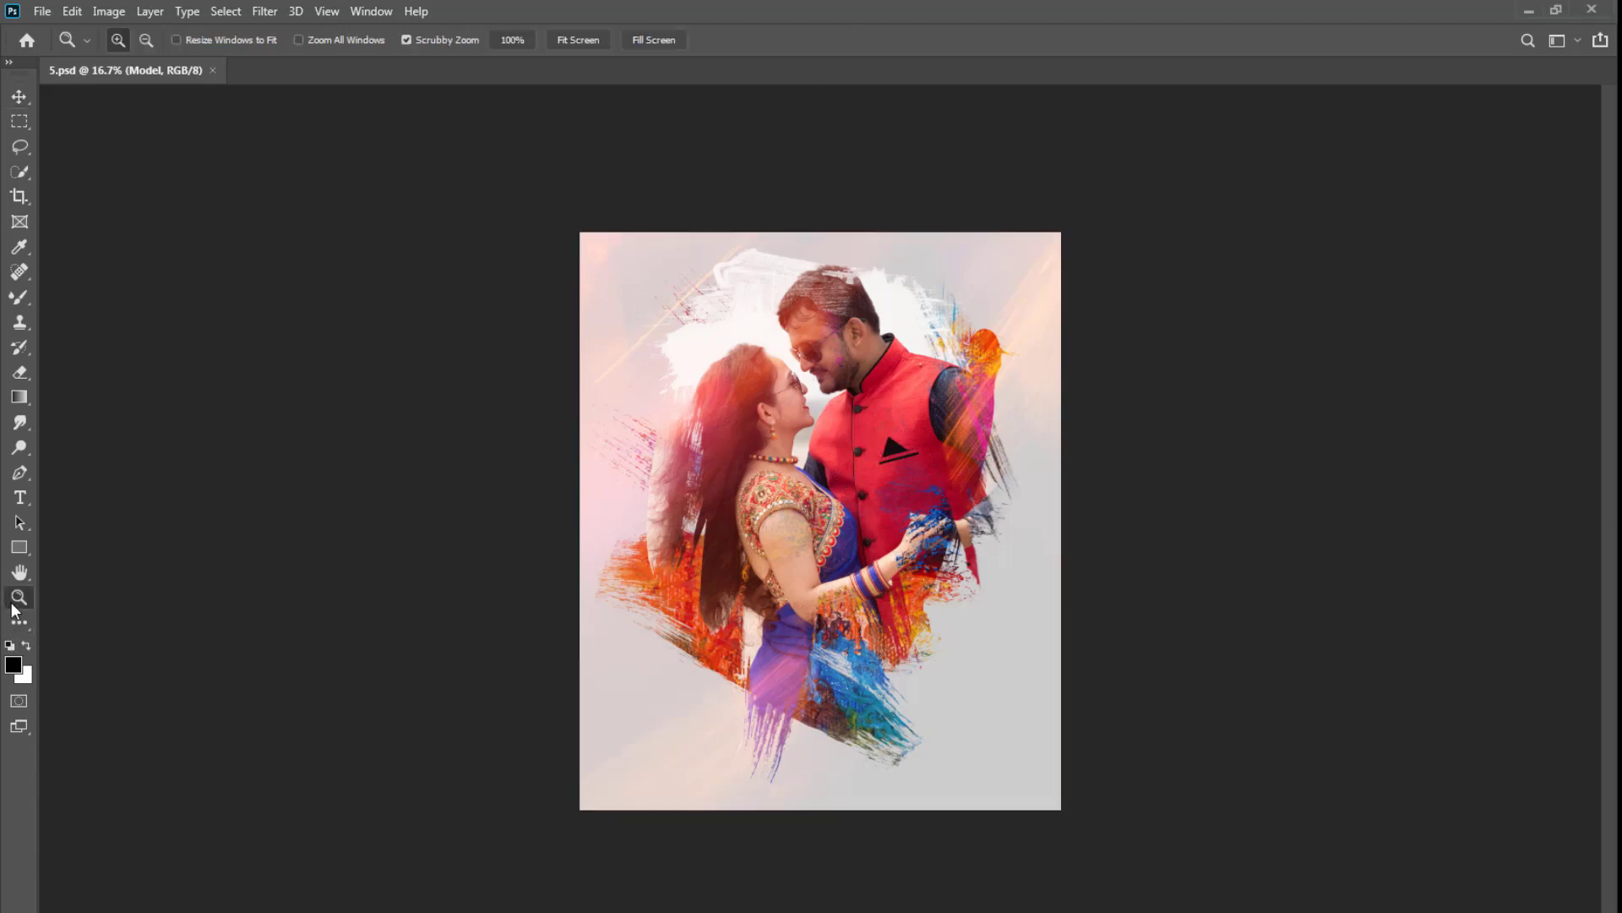
click(896, 532)
click(865, 475)
drag(921, 524, 841, 471)
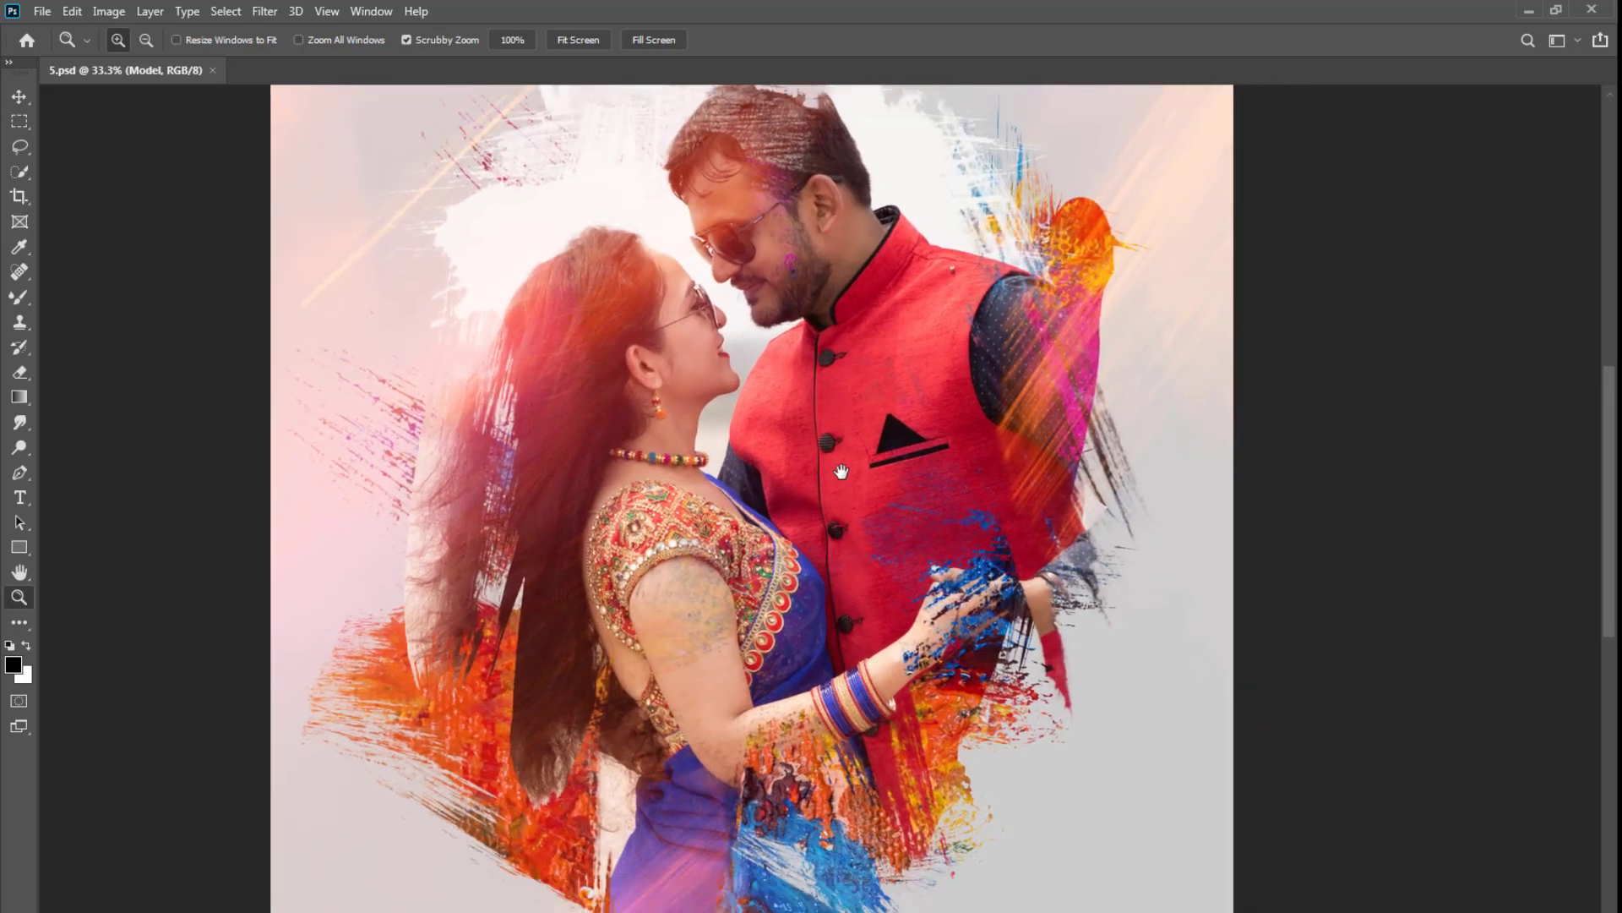
scroll(840, 472, down, 2)
scroll(841, 472, down, 1)
scroll(841, 472, up, 1)
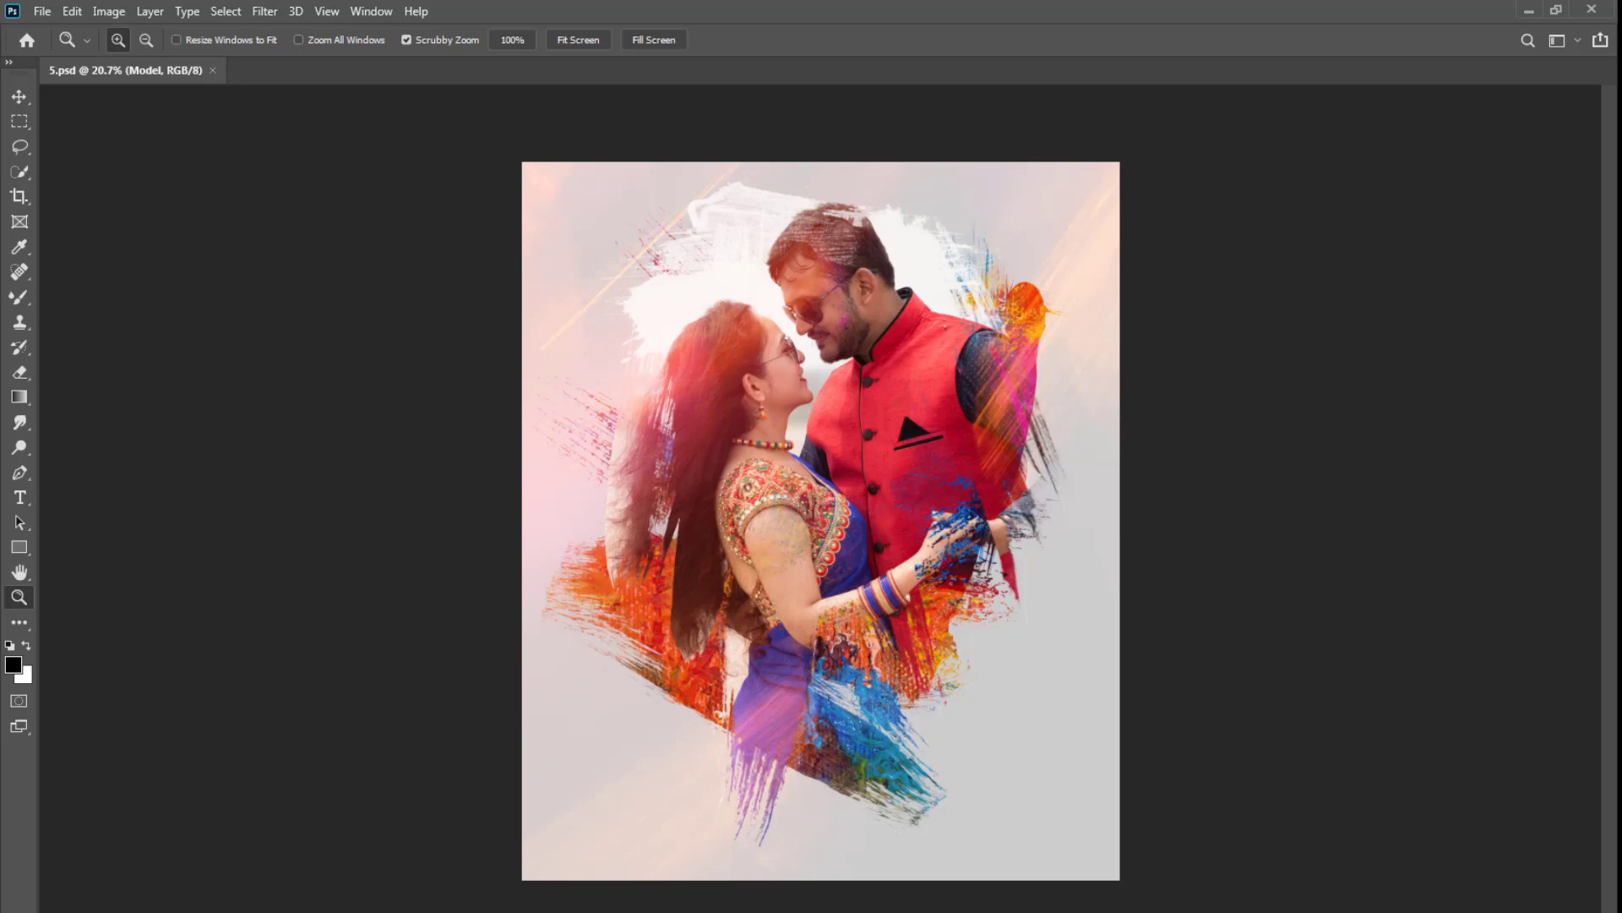
Show the psd folder as extra-large thumbnails and view all five templates' combined properties.
click(1530, 10)
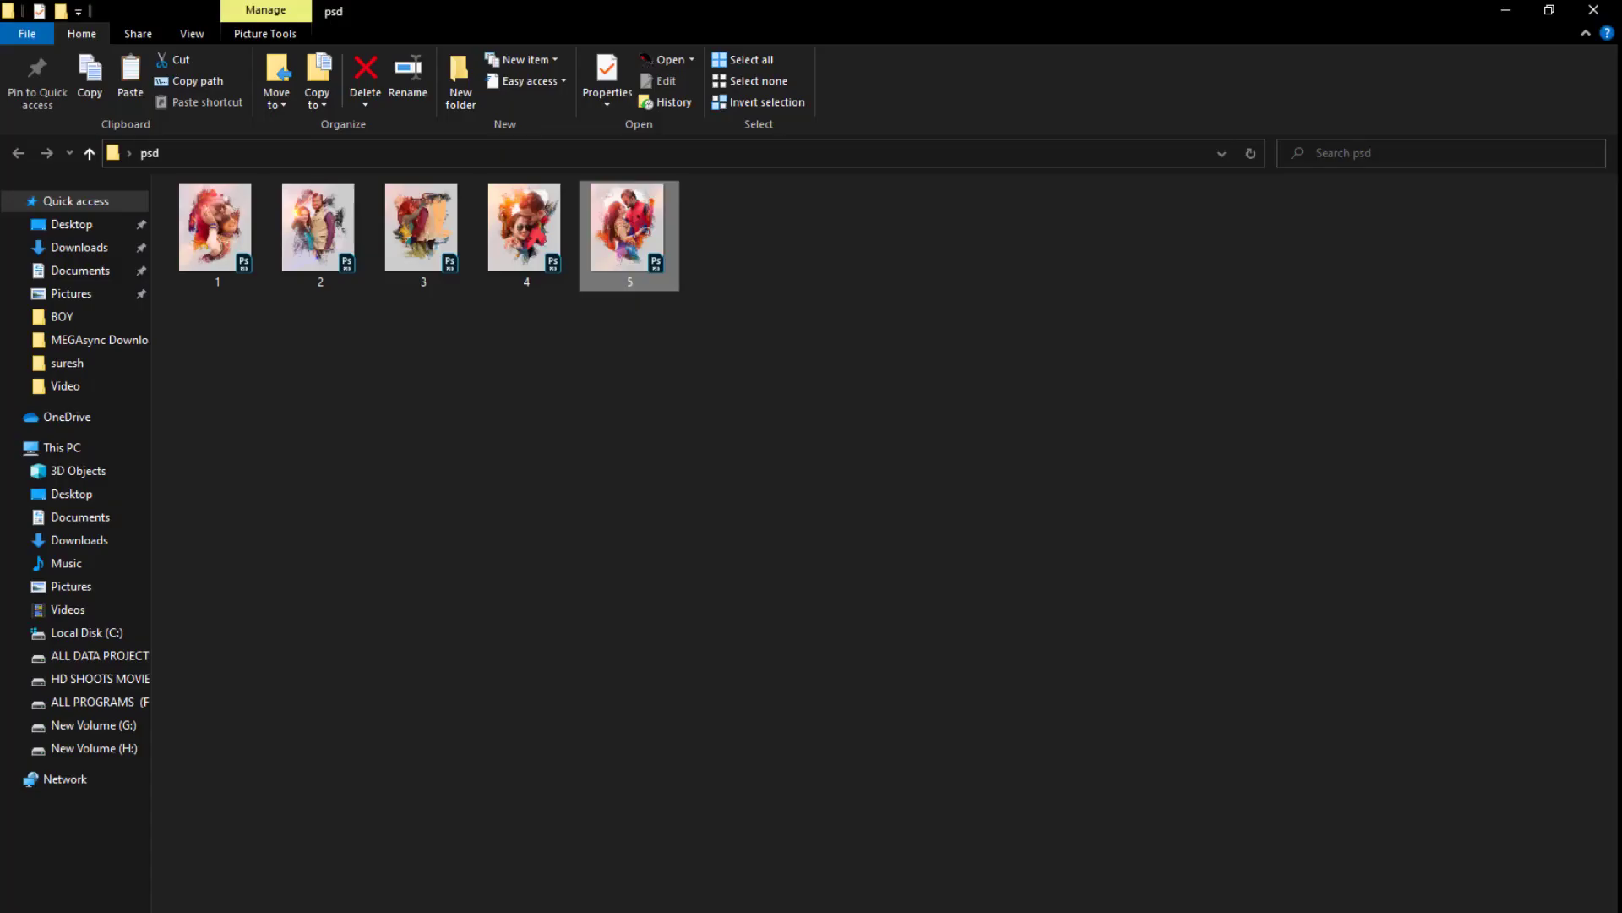
ctrl+scroll(615, 504, up, 1)
ctrl+scroll(614, 504, up, 2)
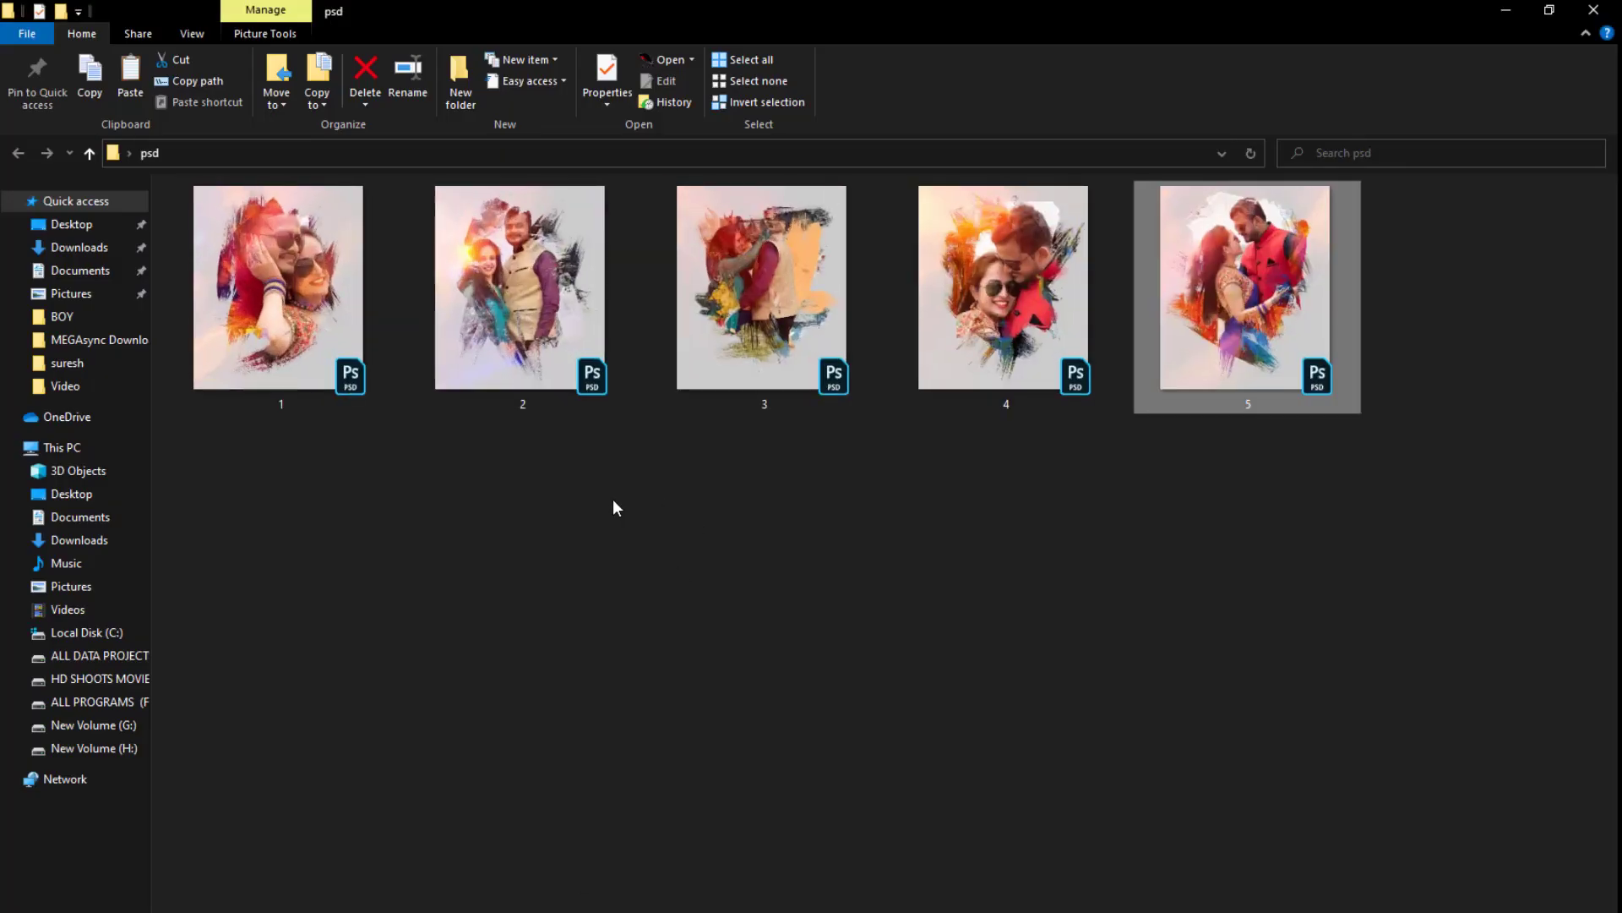
ctrl+scroll(612, 504, up, 2)
drag(1532, 605, 326, 179)
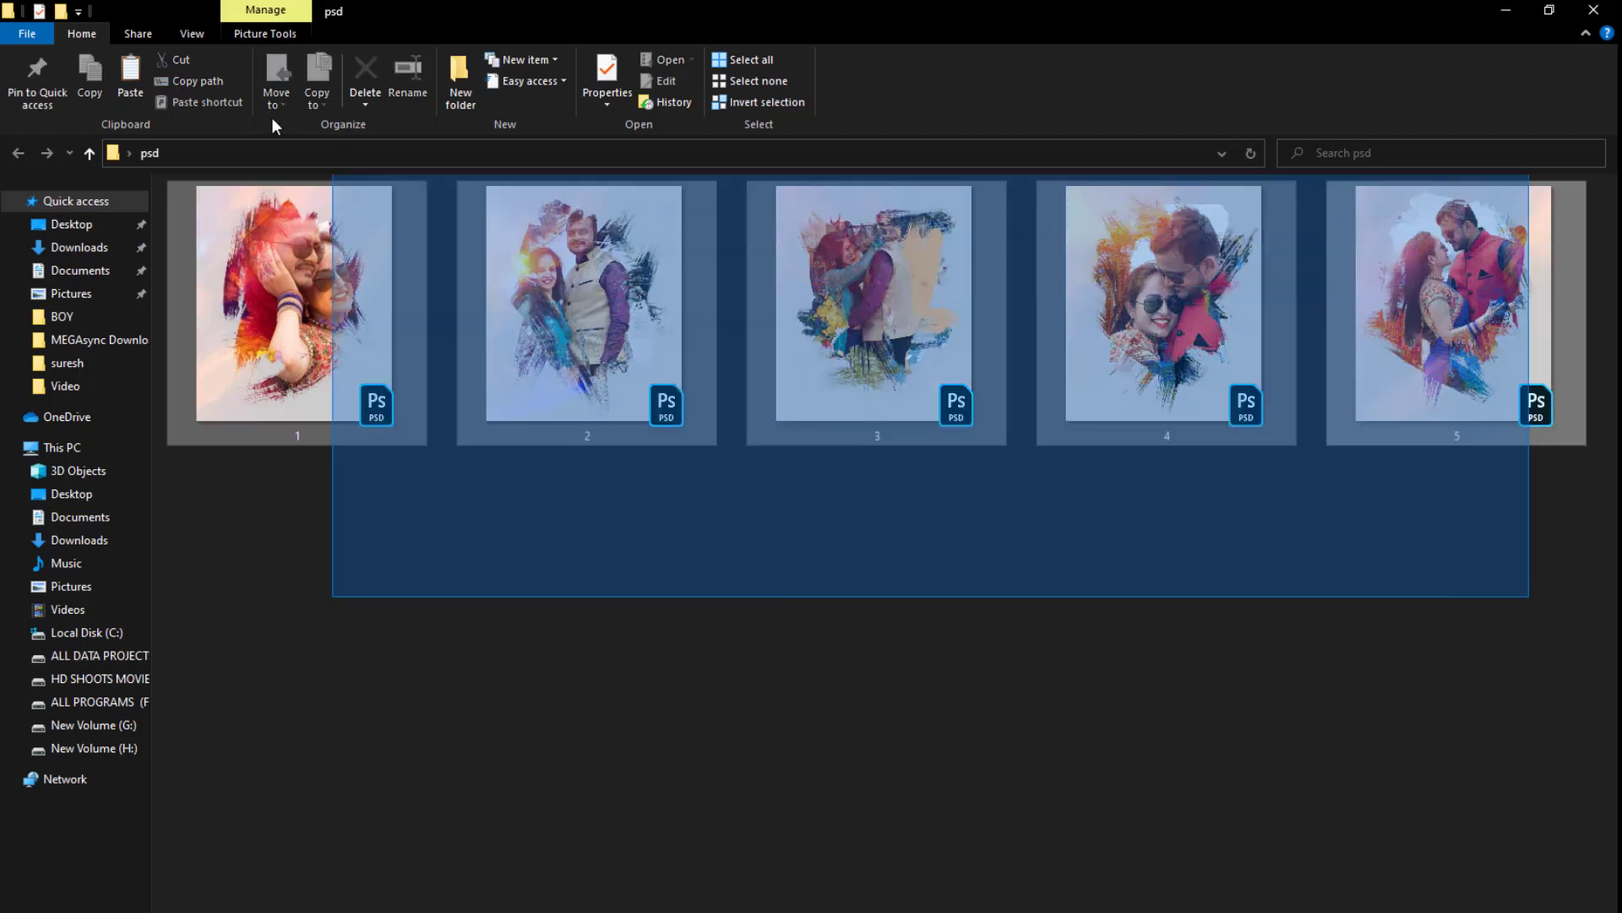
right_click(350, 388)
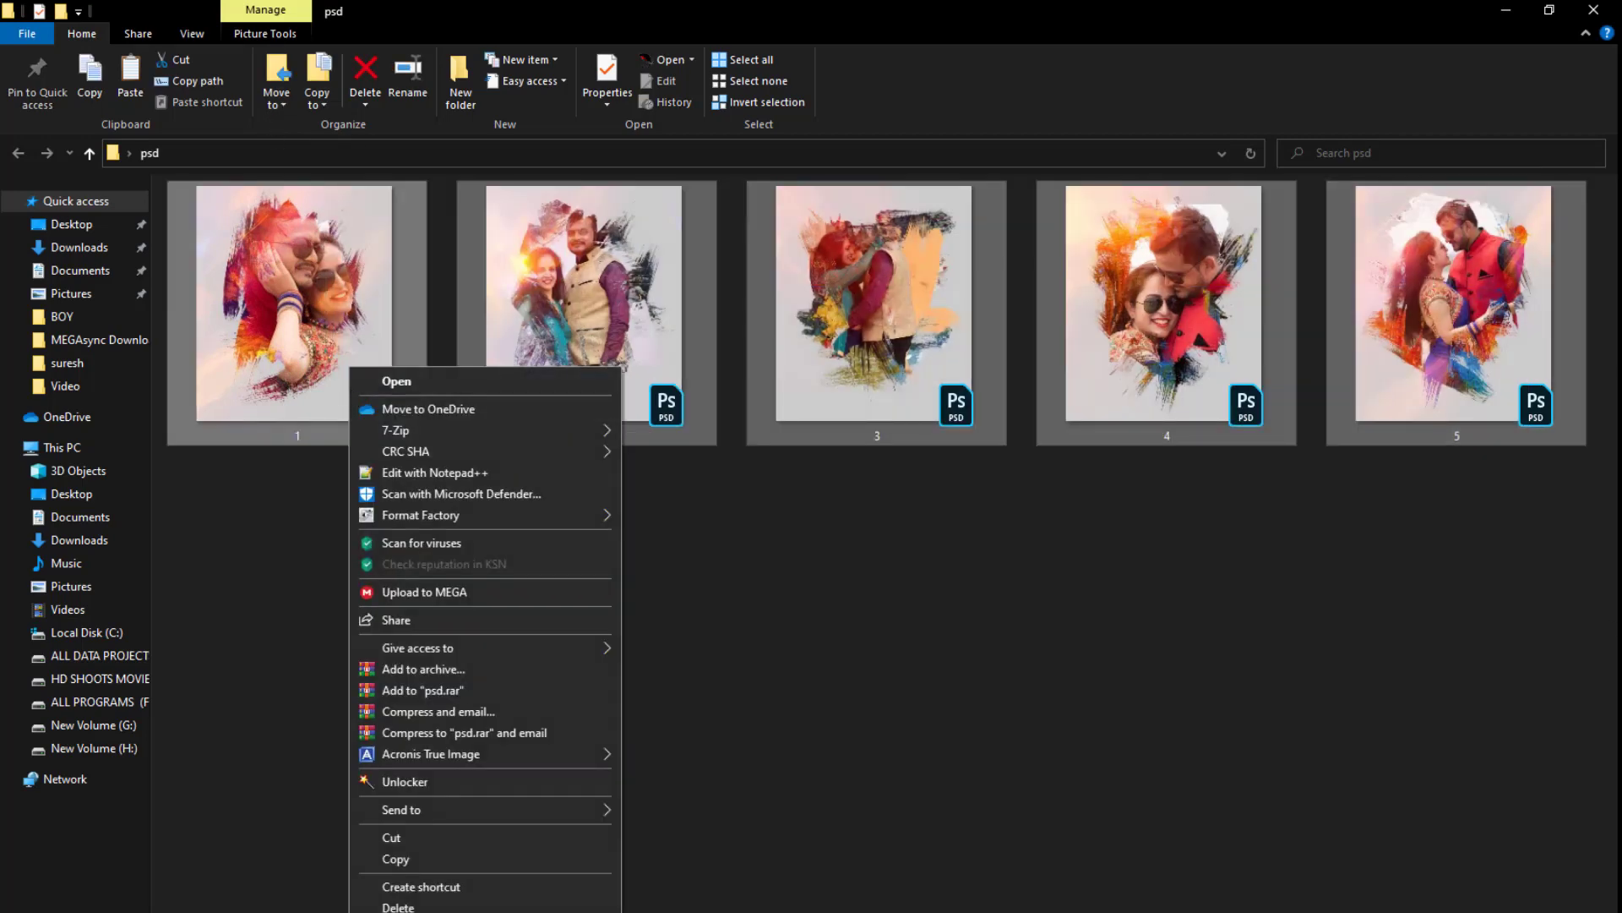
key(r)
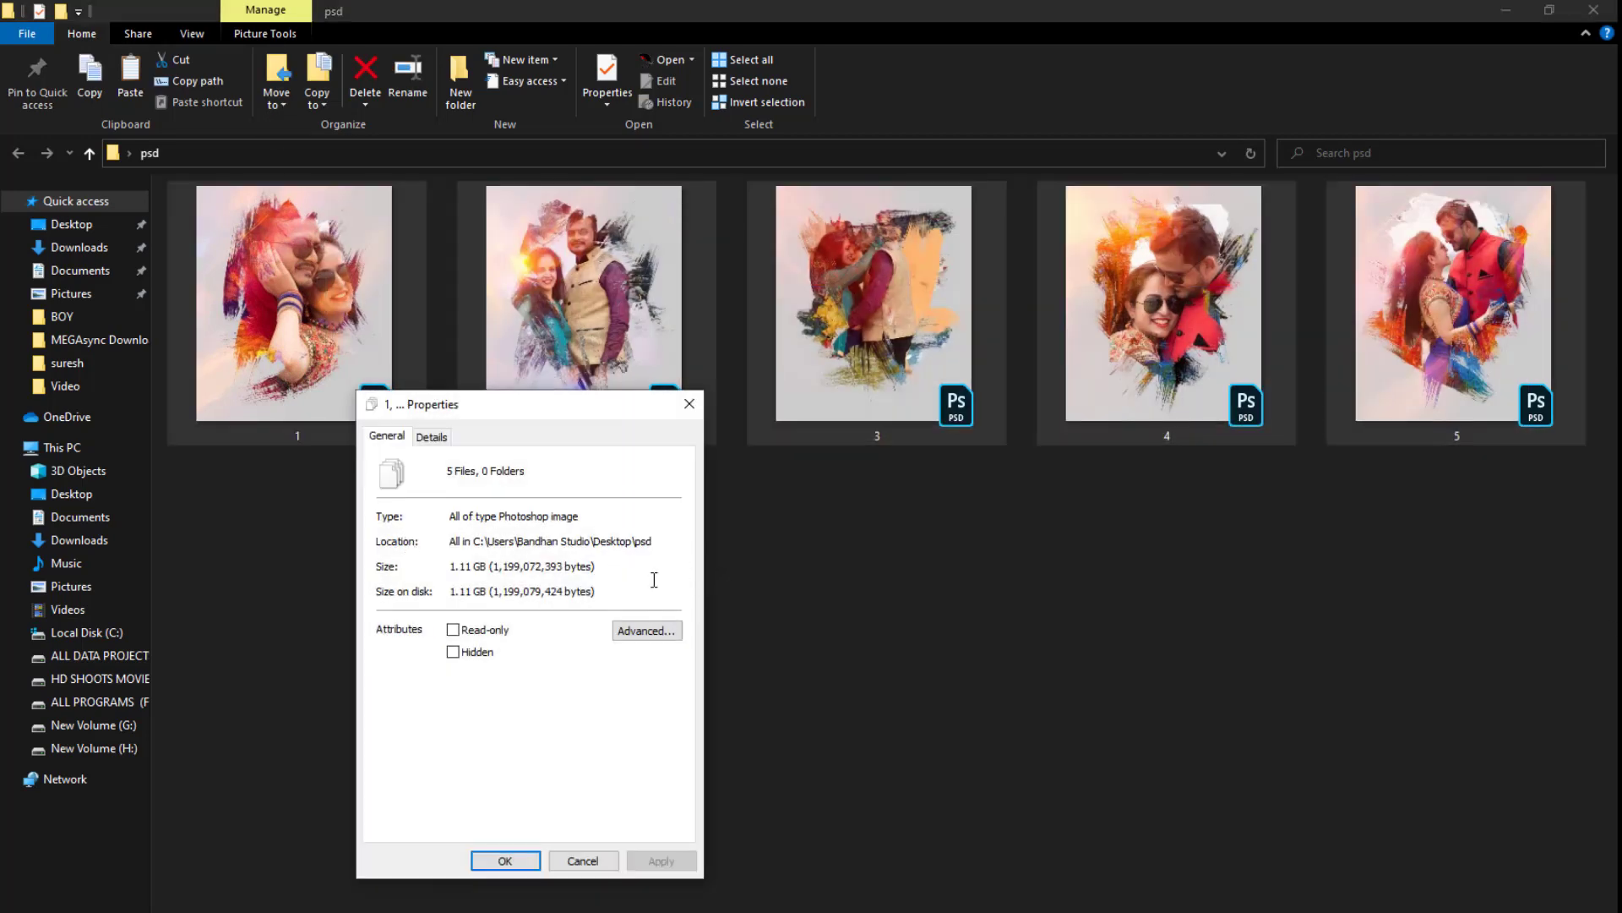
click(690, 404)
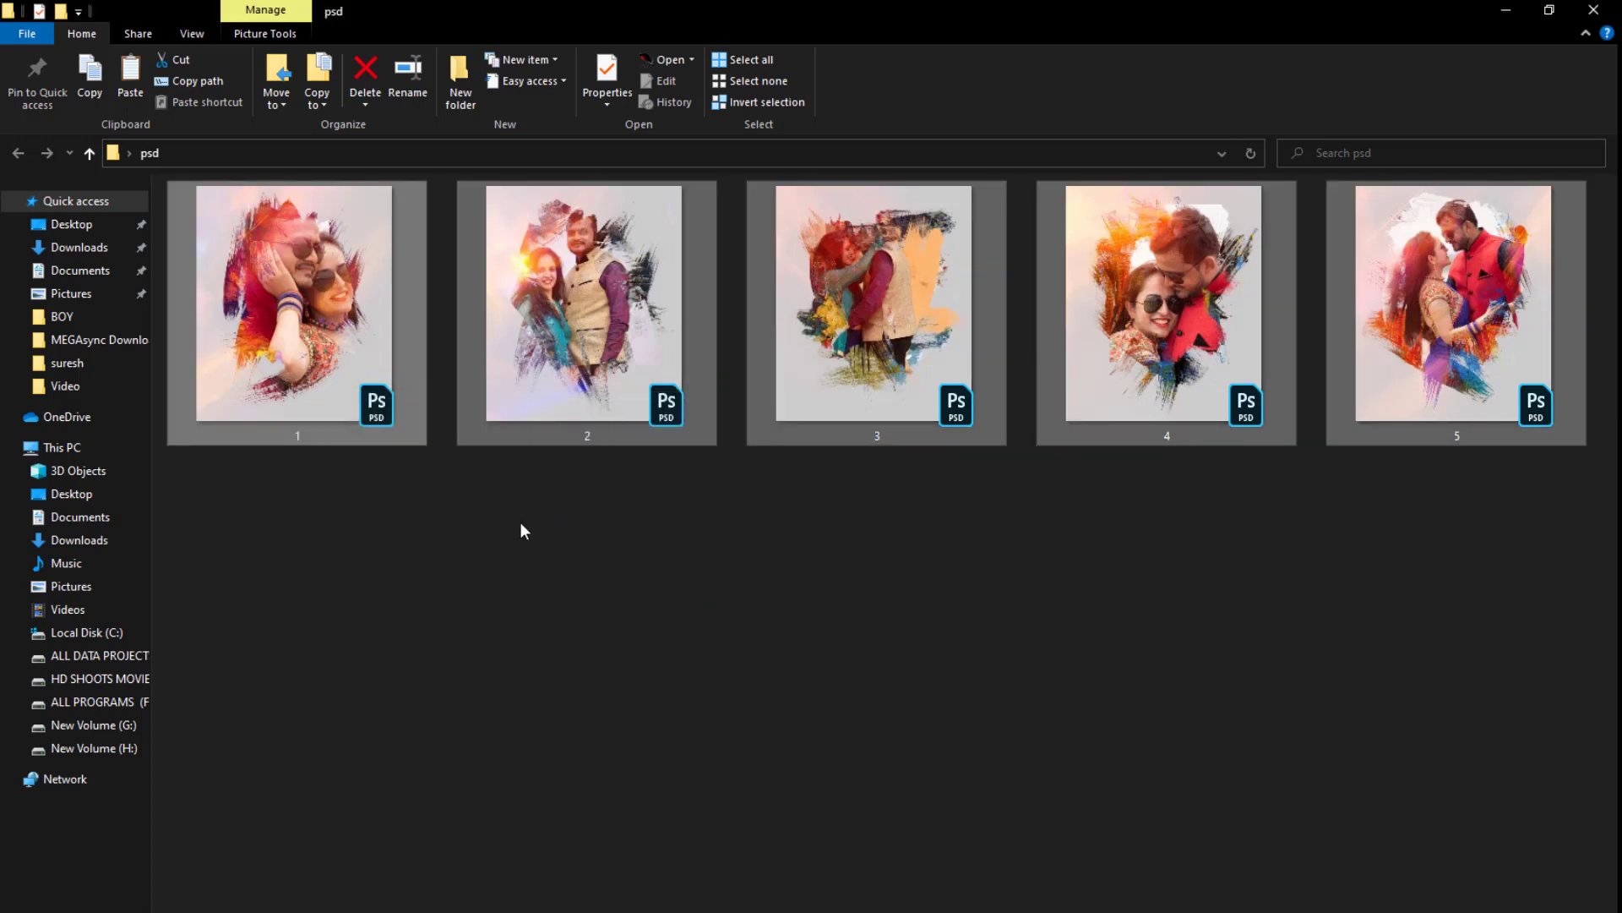
Deselect the thumbnails and dismiss the folder context menus.
click(520, 522)
right_click(402, 406)
click(191, 302)
right_click(191, 298)
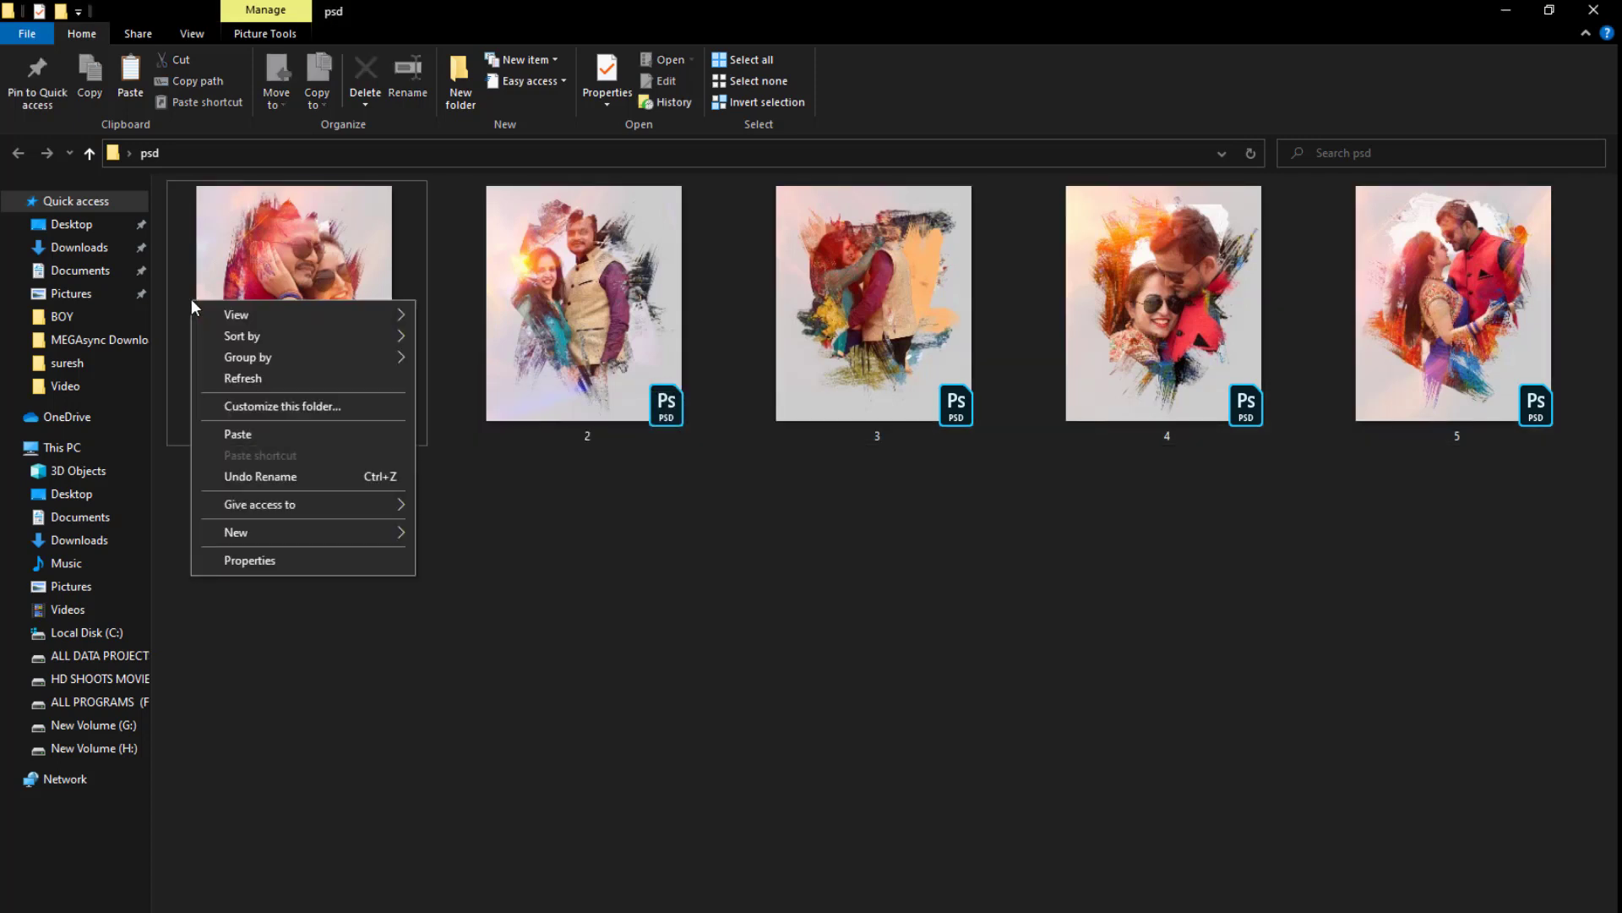
right_click(268, 175)
Check poster file 1's details: 3000 × 3600 pixels at 72 dpi.
click(250, 236)
right_click(250, 236)
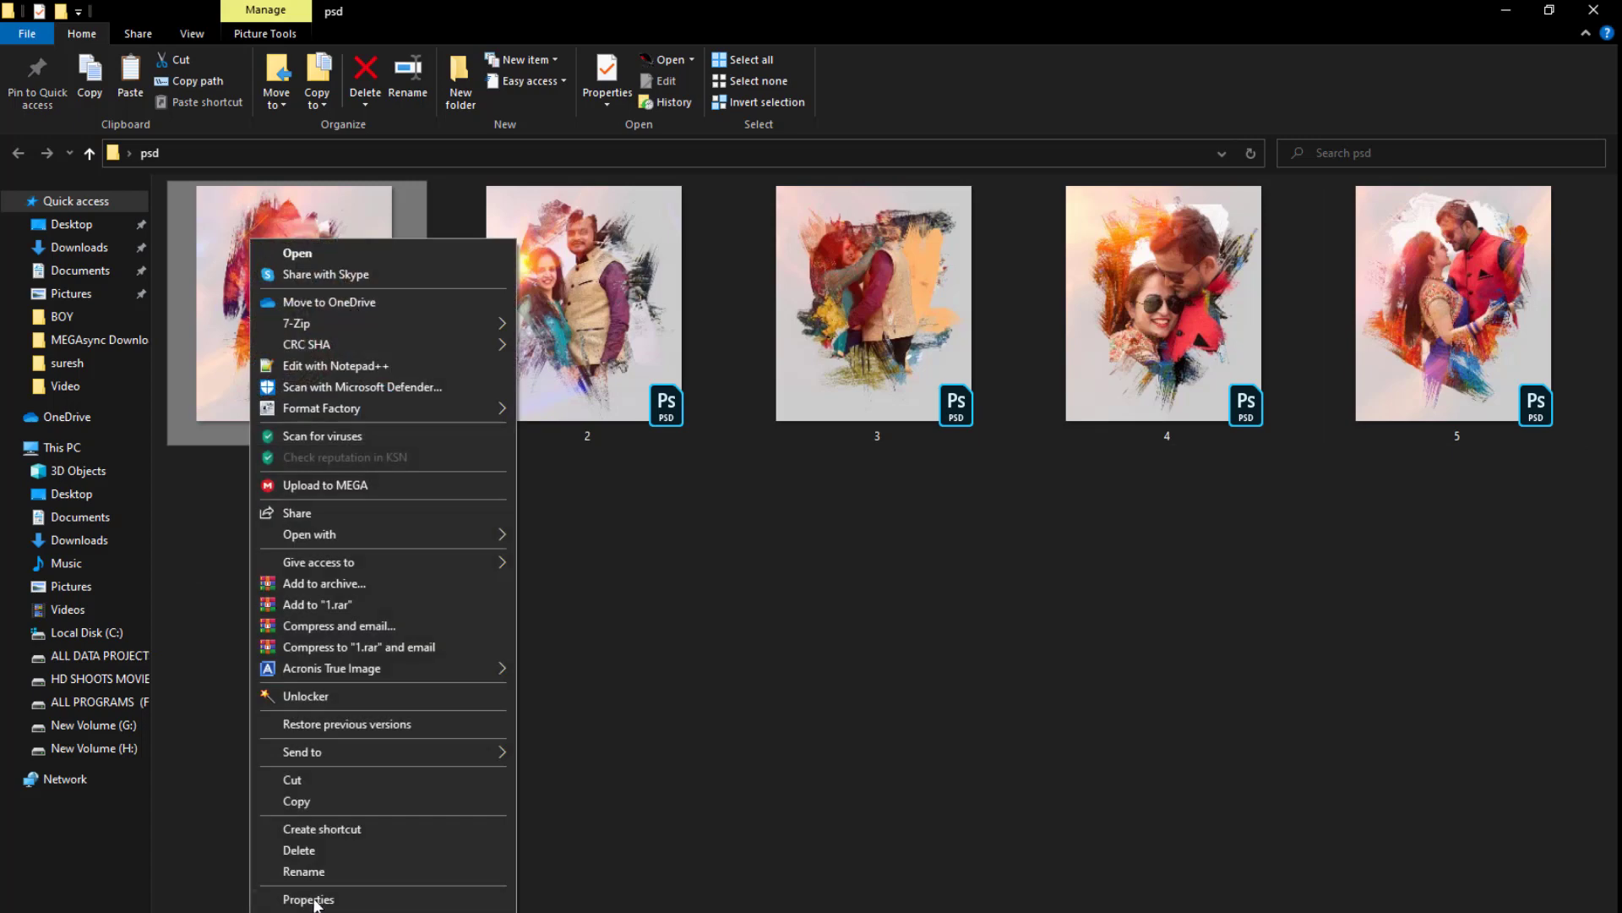
click(317, 900)
click(380, 285)
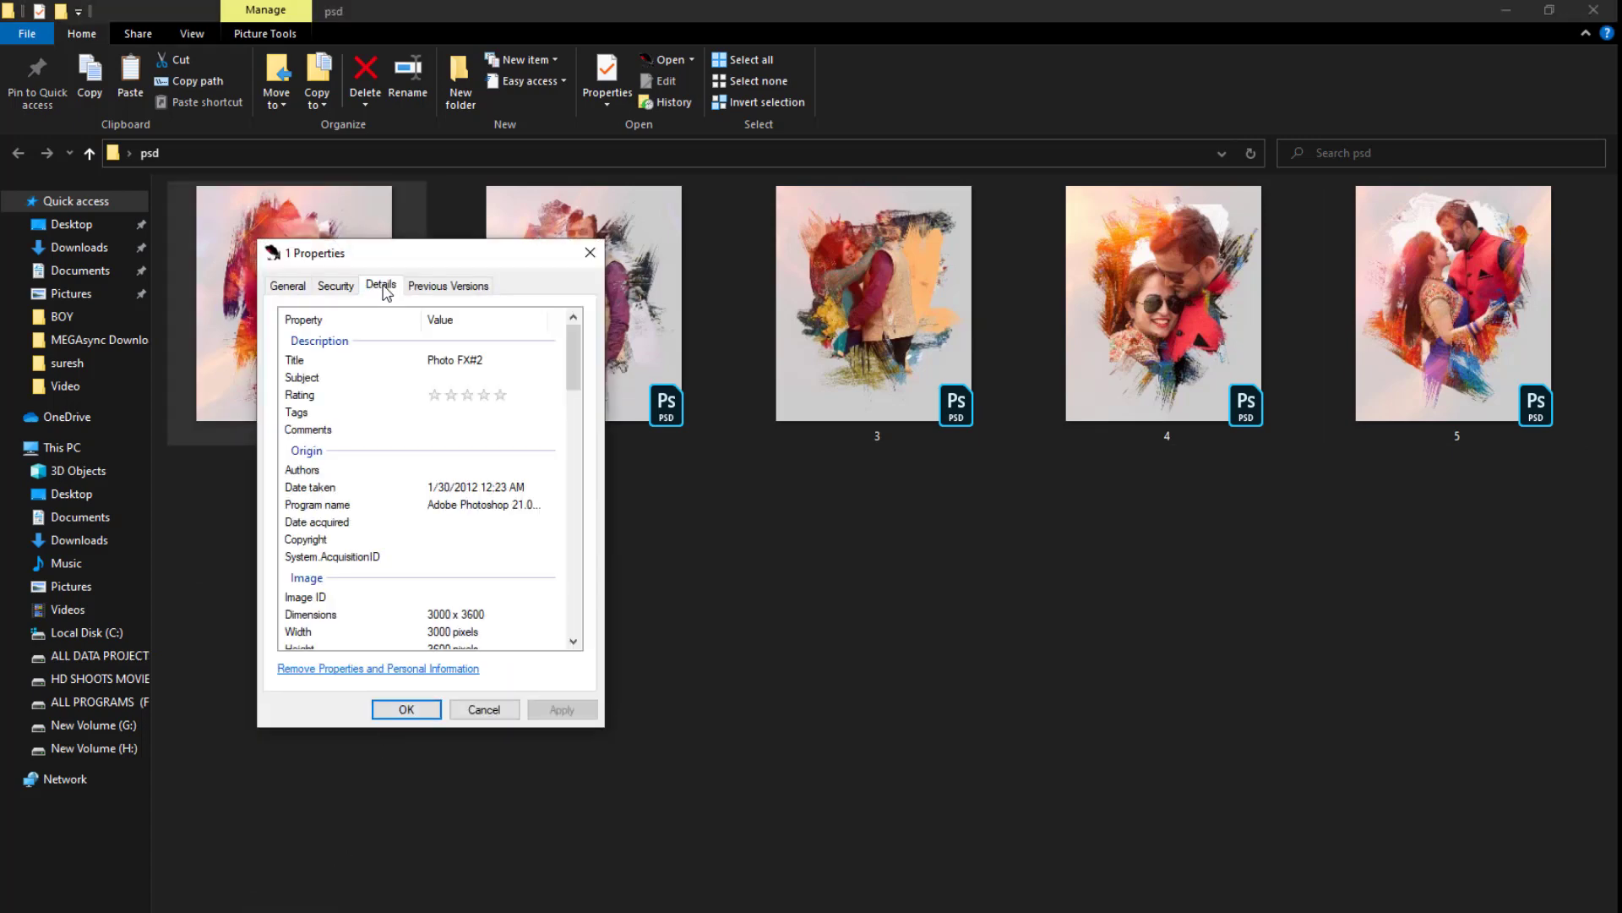
scroll(478, 592, down, 3)
scroll(478, 591, down, 2)
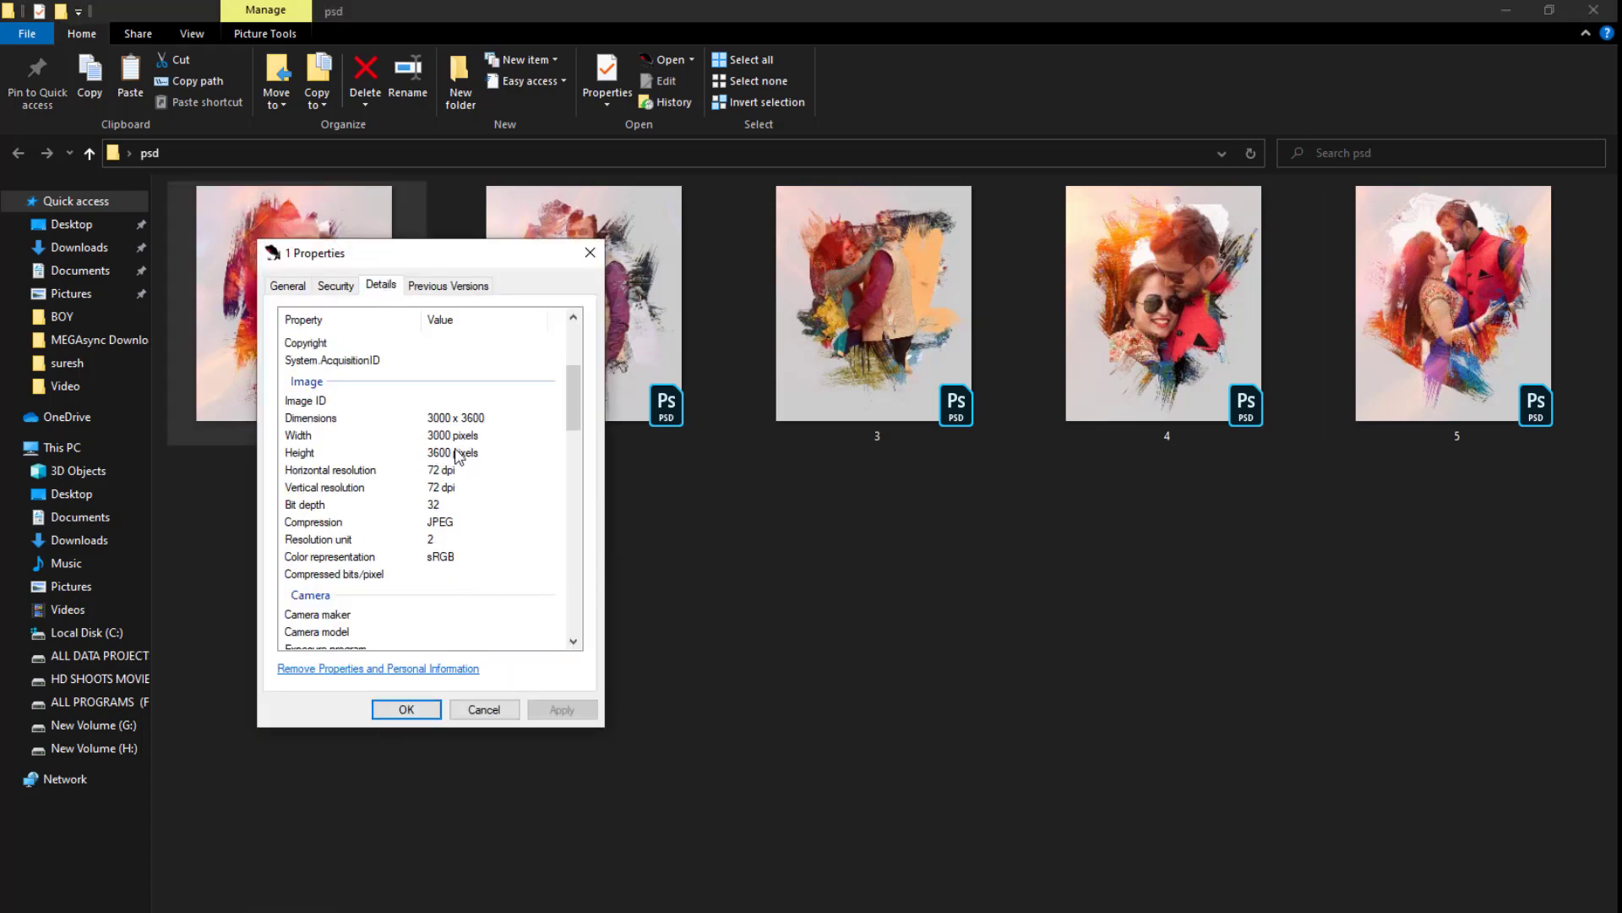
scroll(453, 440, down, 1)
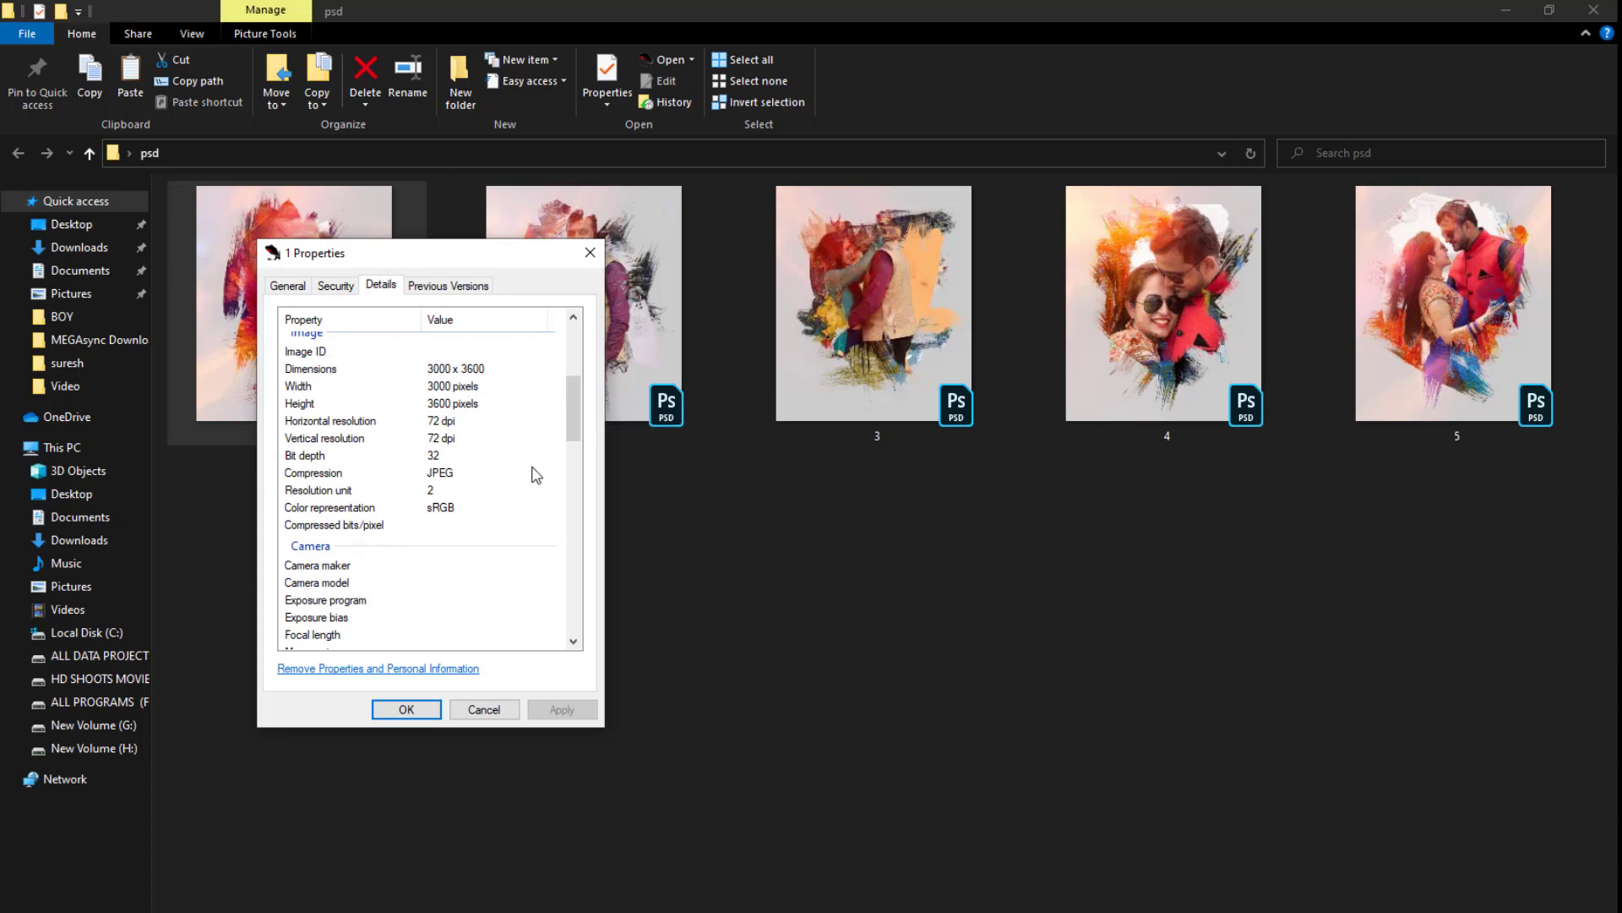
click(406, 709)
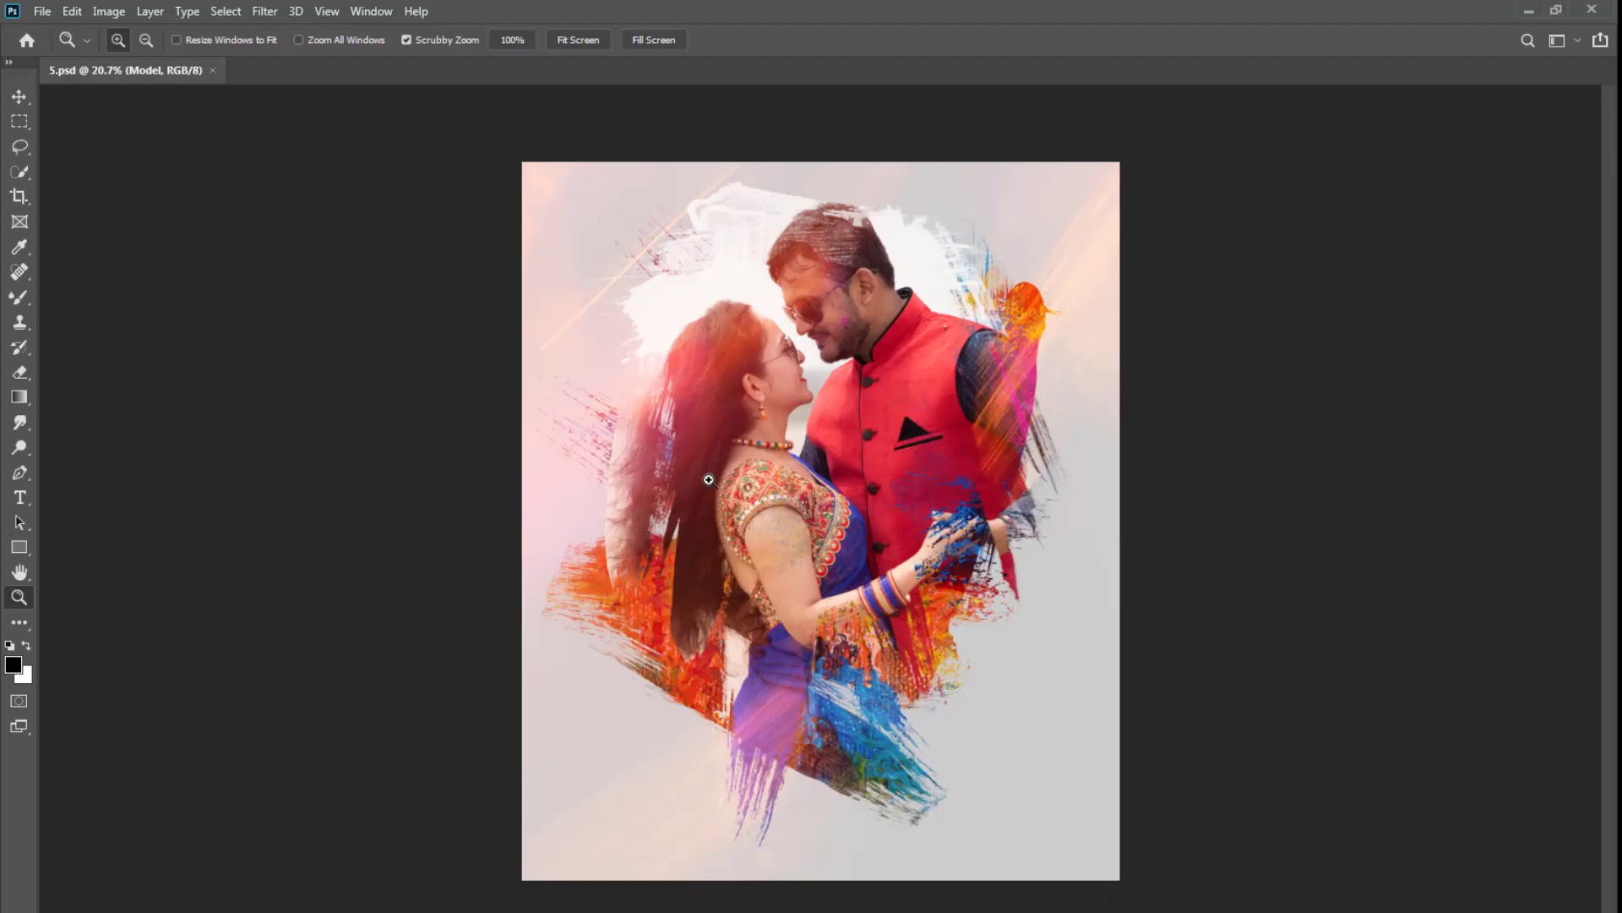
Show the Layers panel, expand the Model group, and open the Model smart object as Model2.psb.
key(F7)
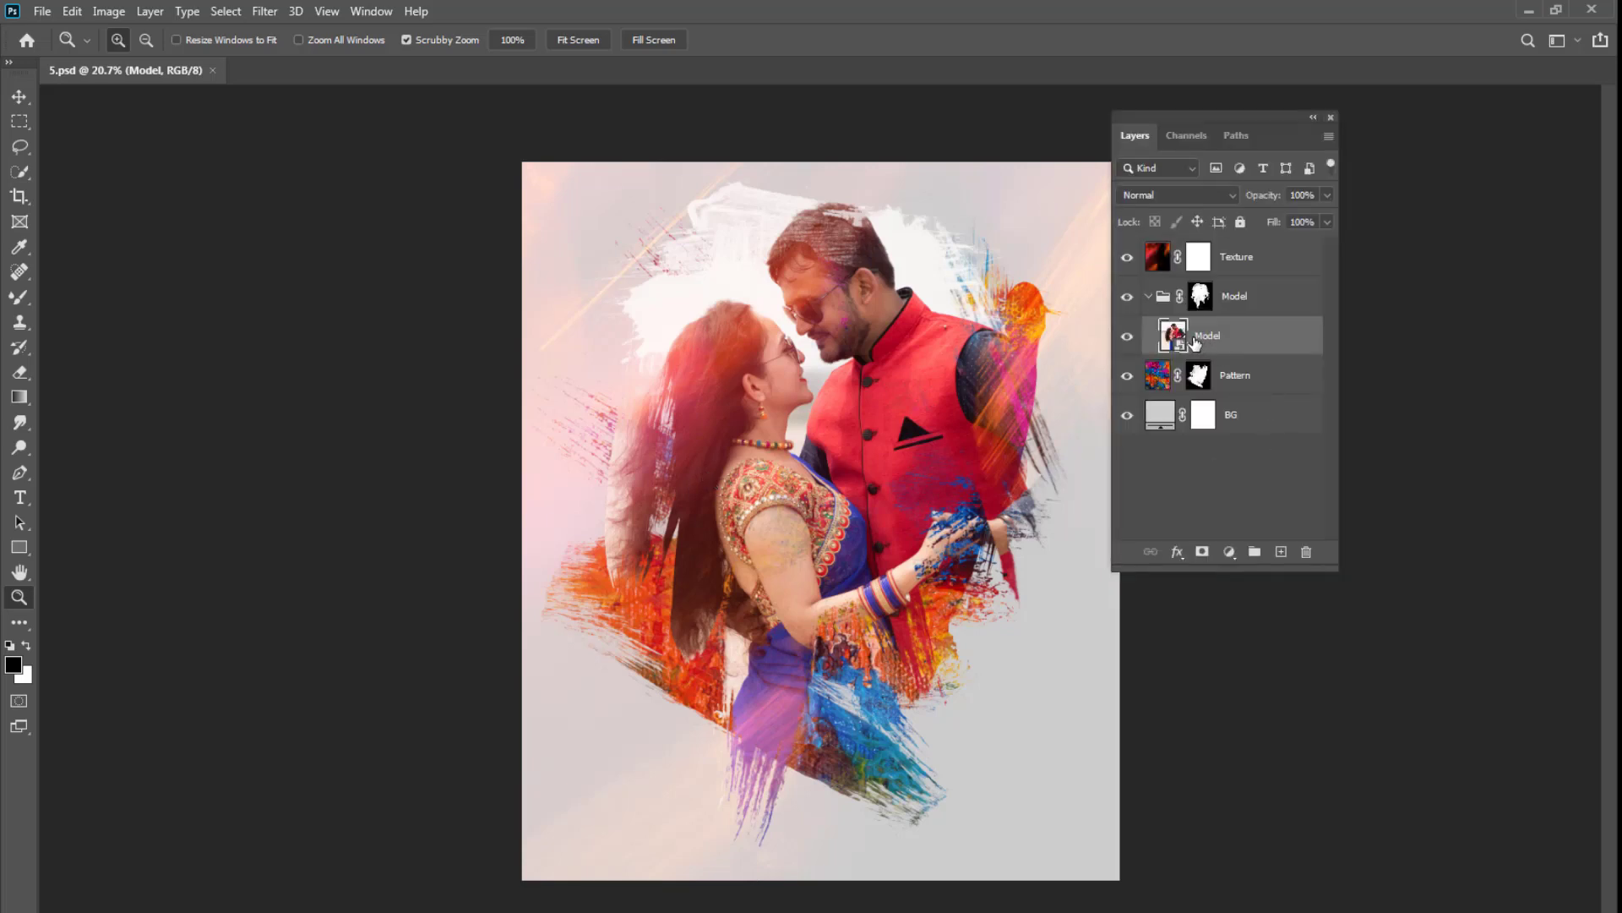
click(1148, 297)
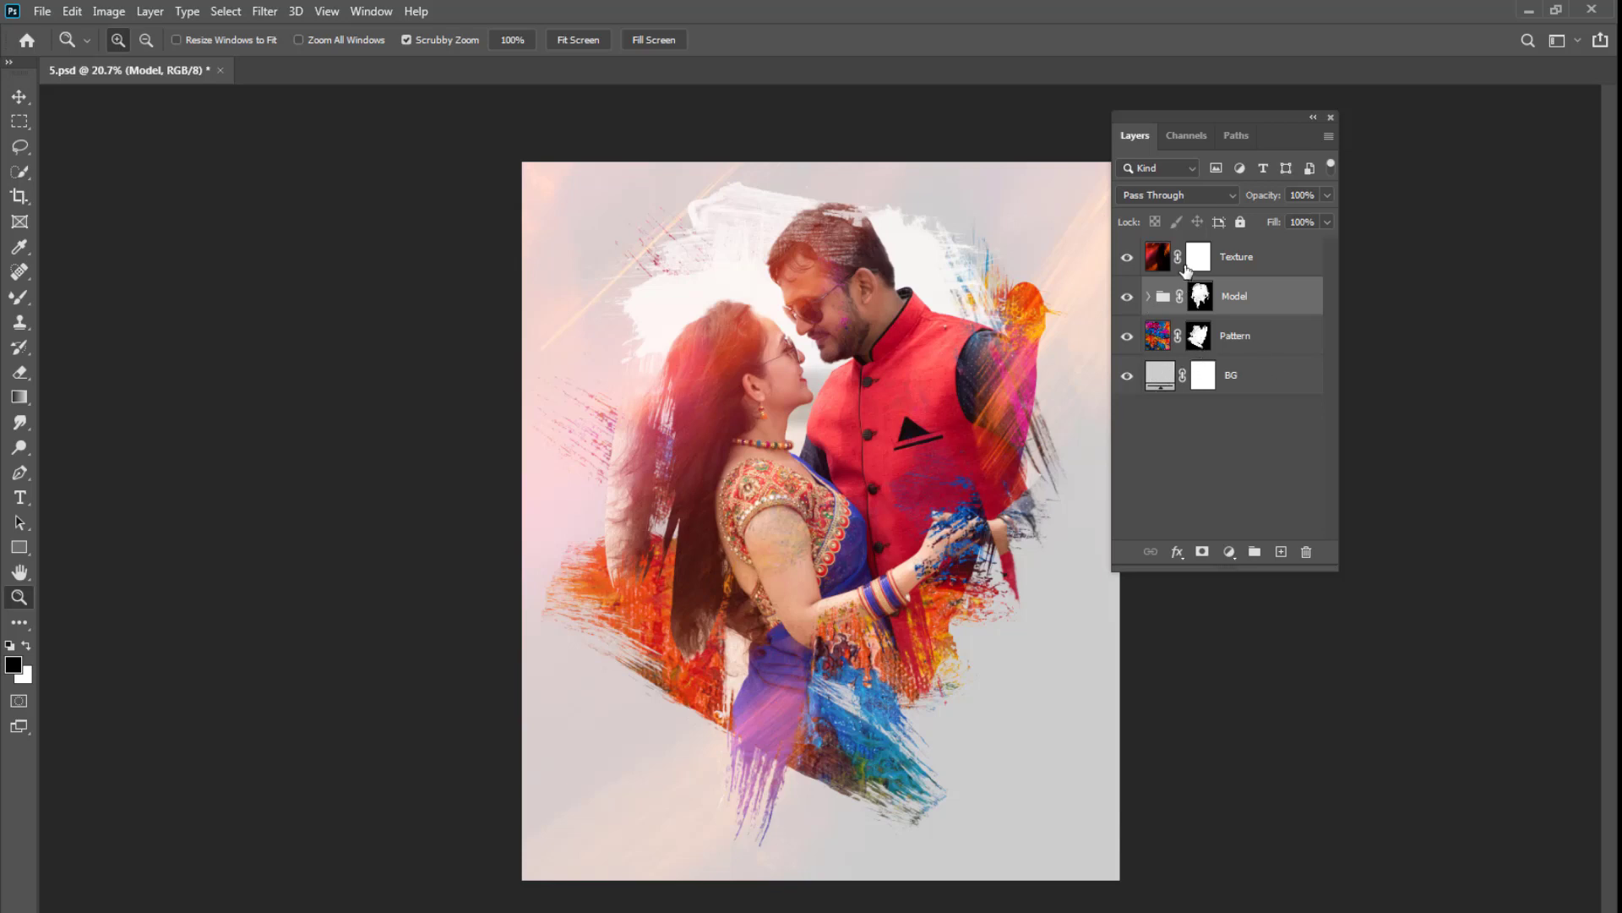
click(1148, 297)
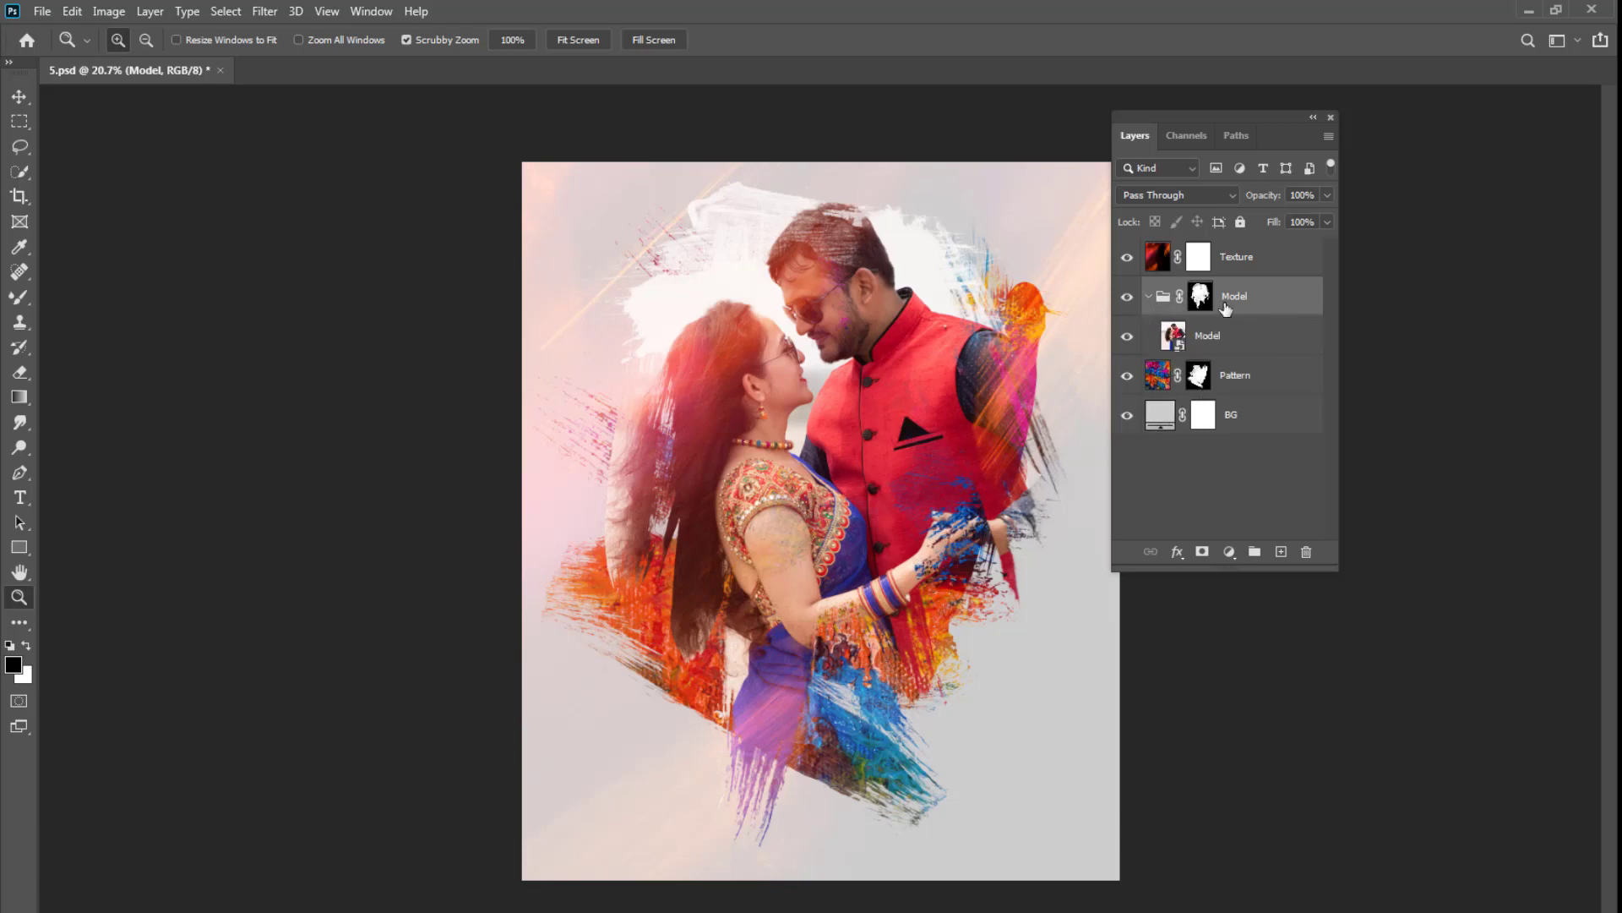
drag(1274, 115, 1374, 122)
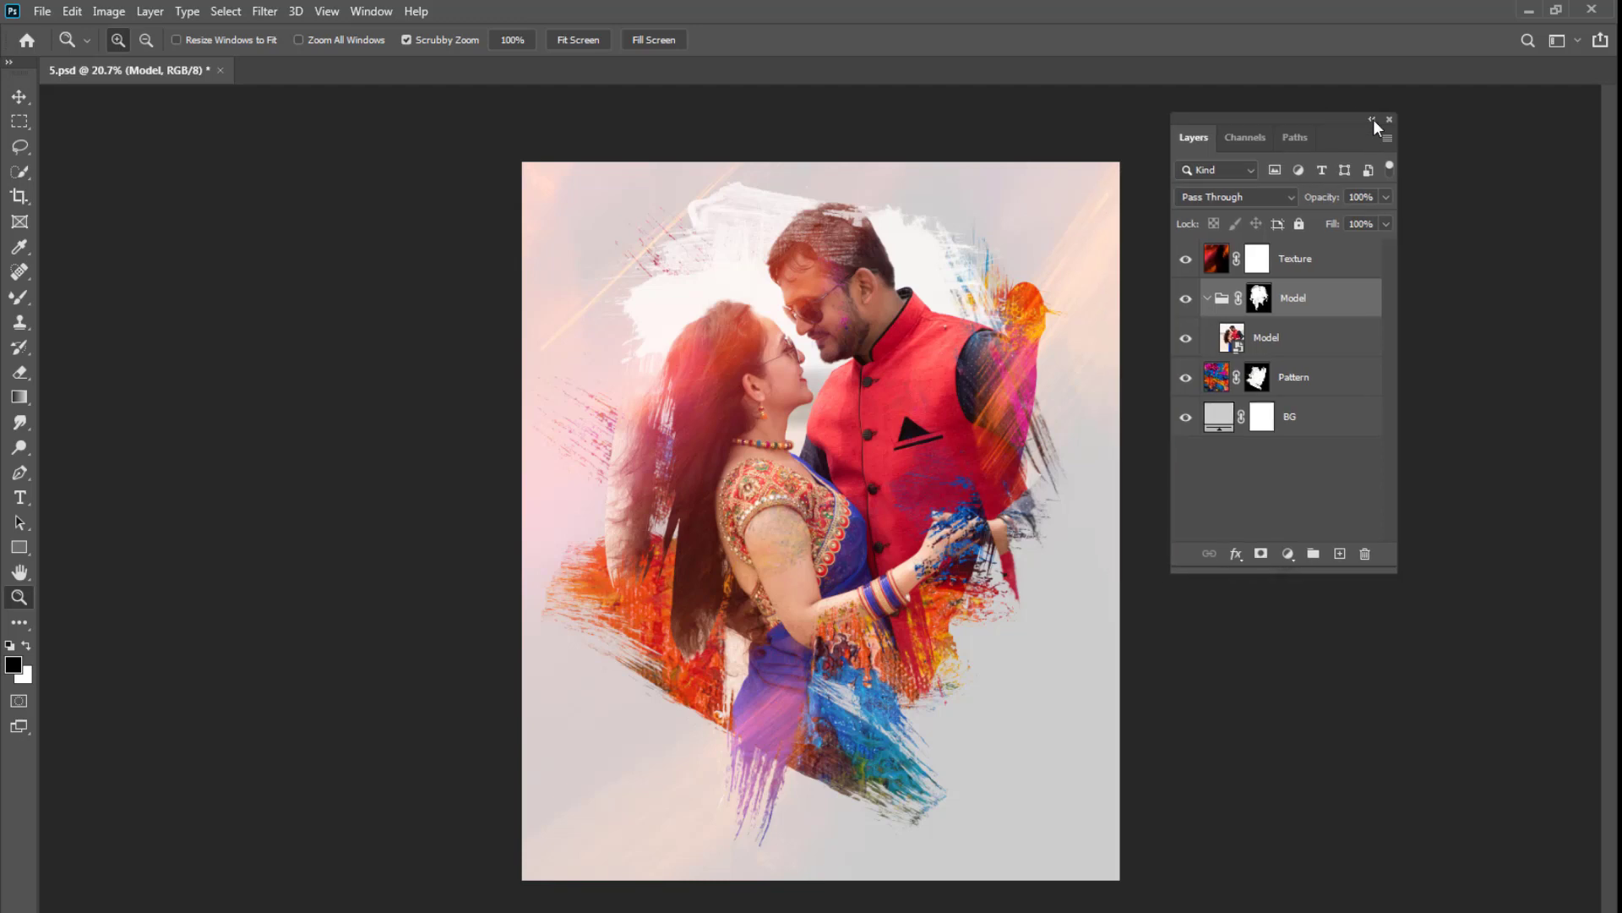
double_click(1275, 343)
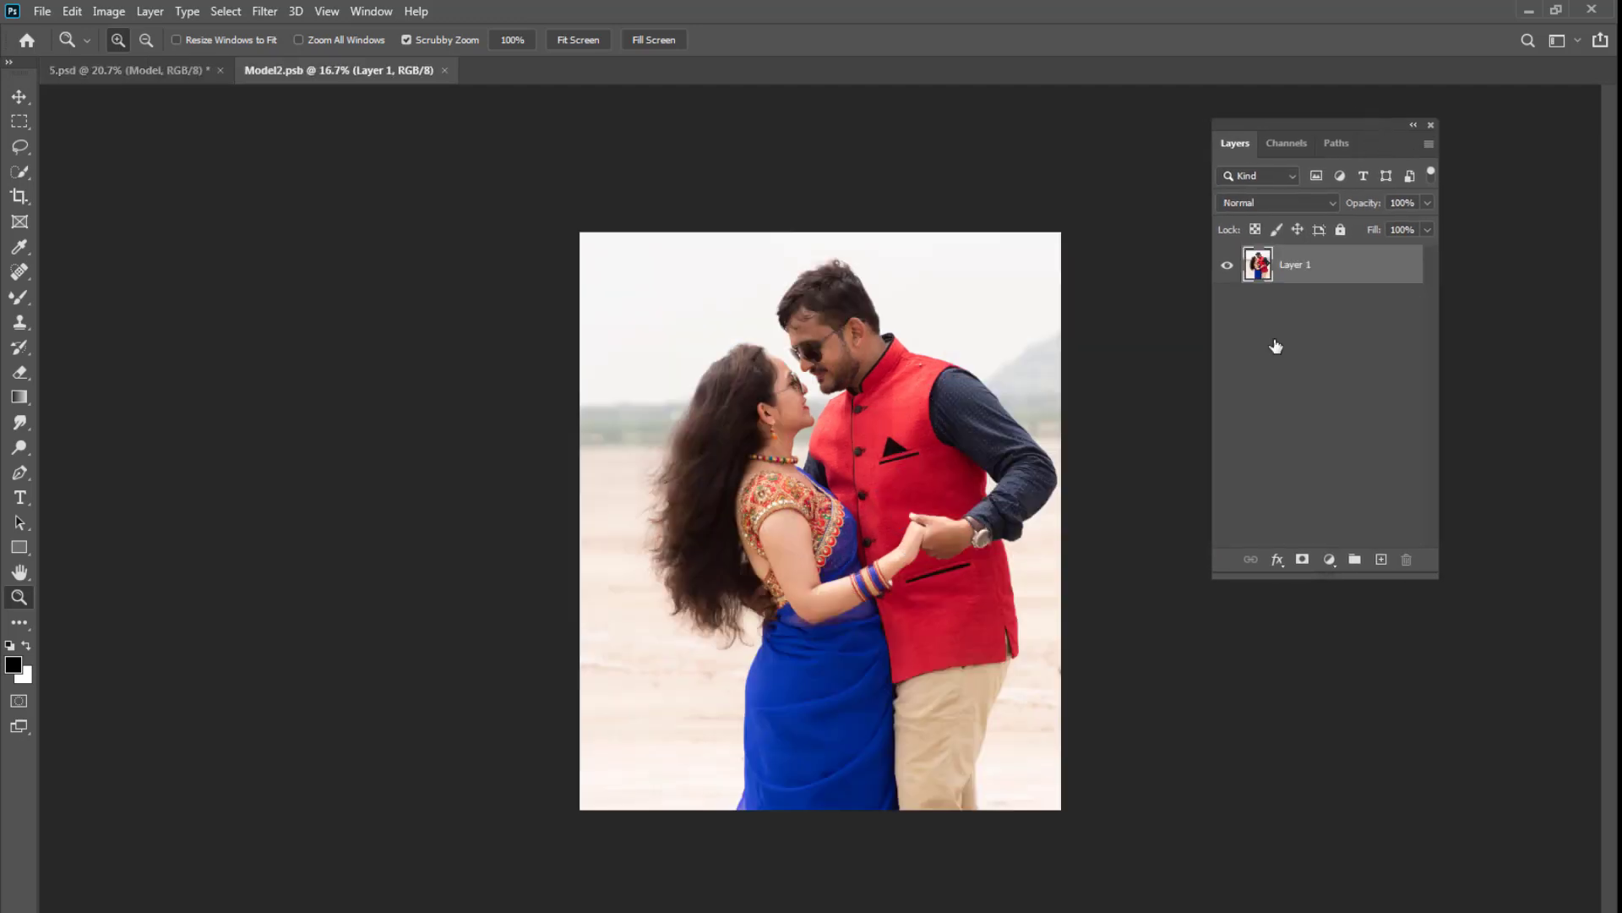
Replace the couple photo in Model2.psb with an empty layer, save, close and reopen it.
click(20, 97)
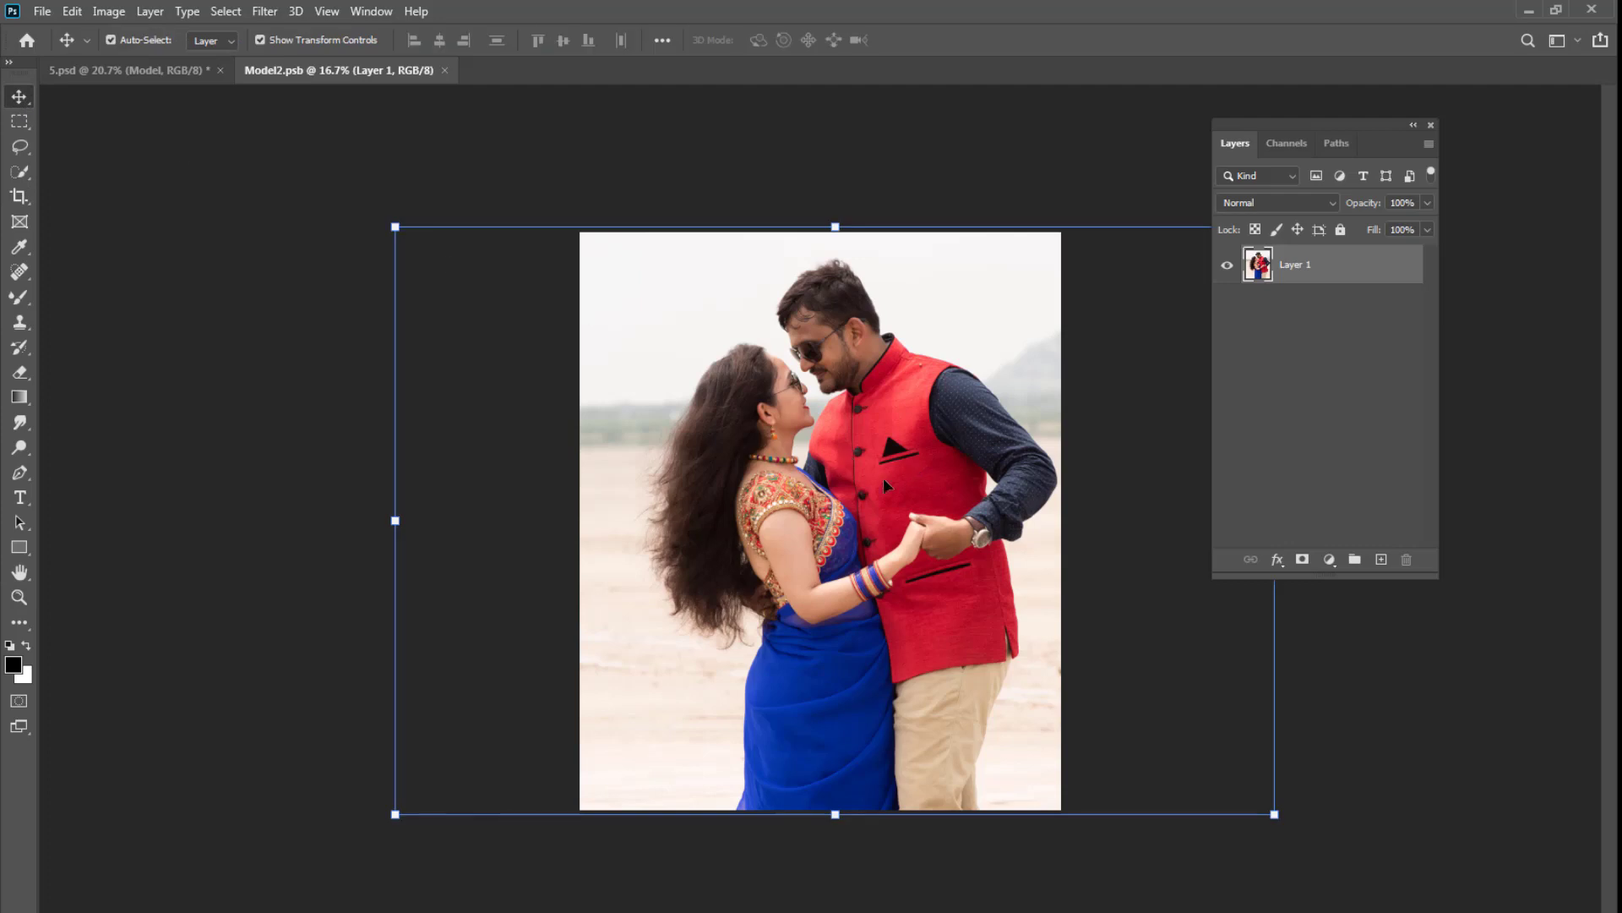
click(1382, 561)
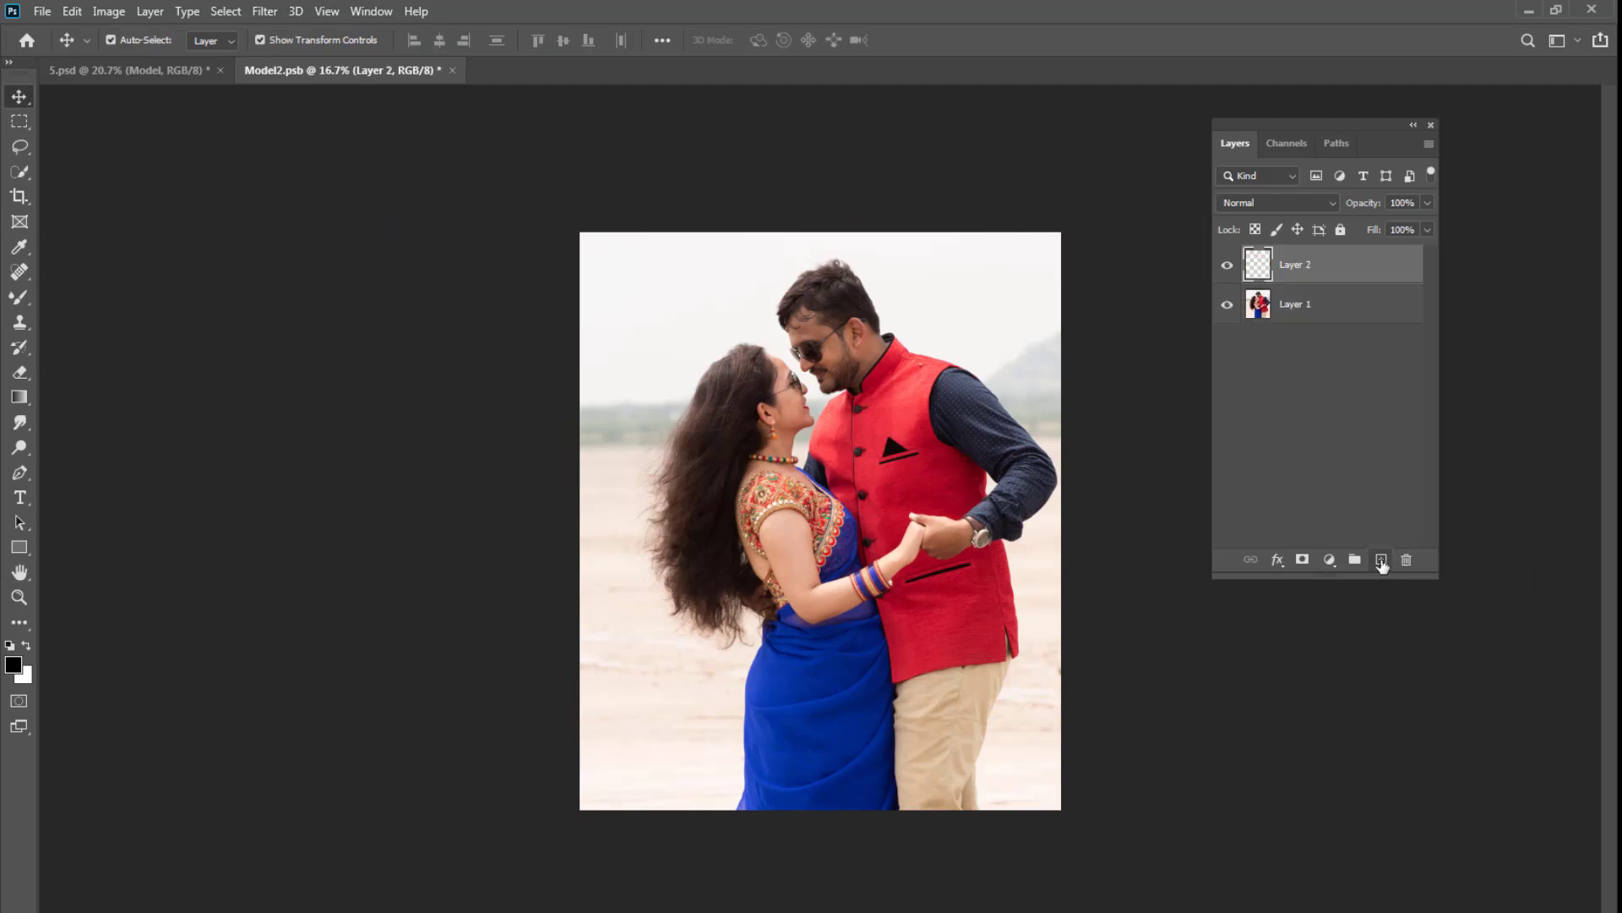
click(1339, 324)
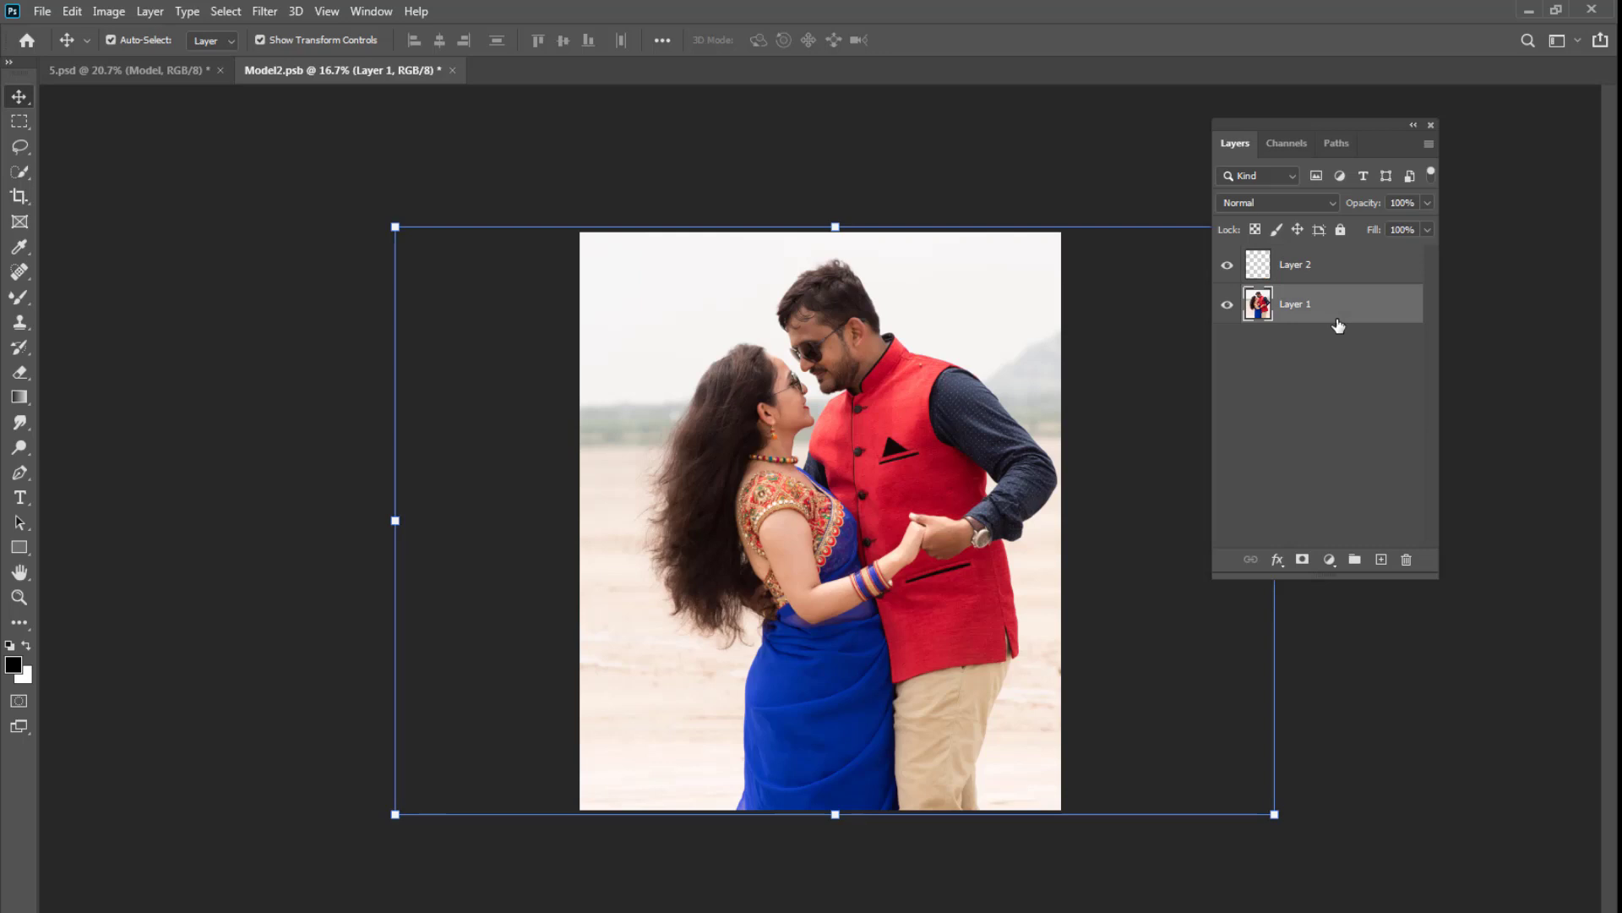
key(Delete)
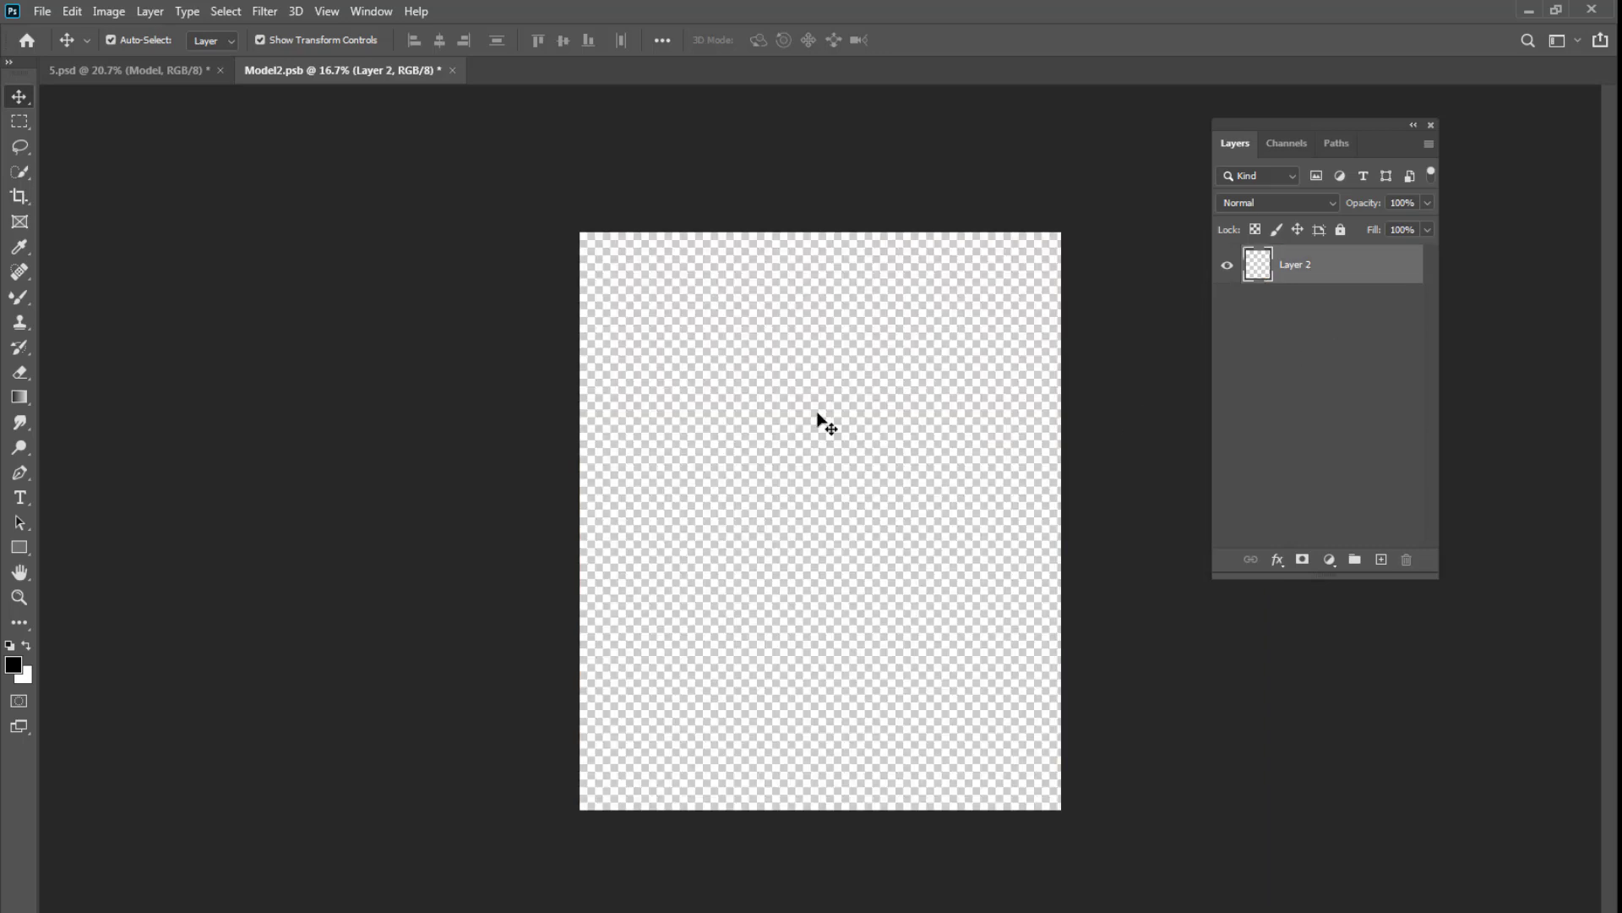
key(ctrl)
key(ctrl+s)
click(446, 71)
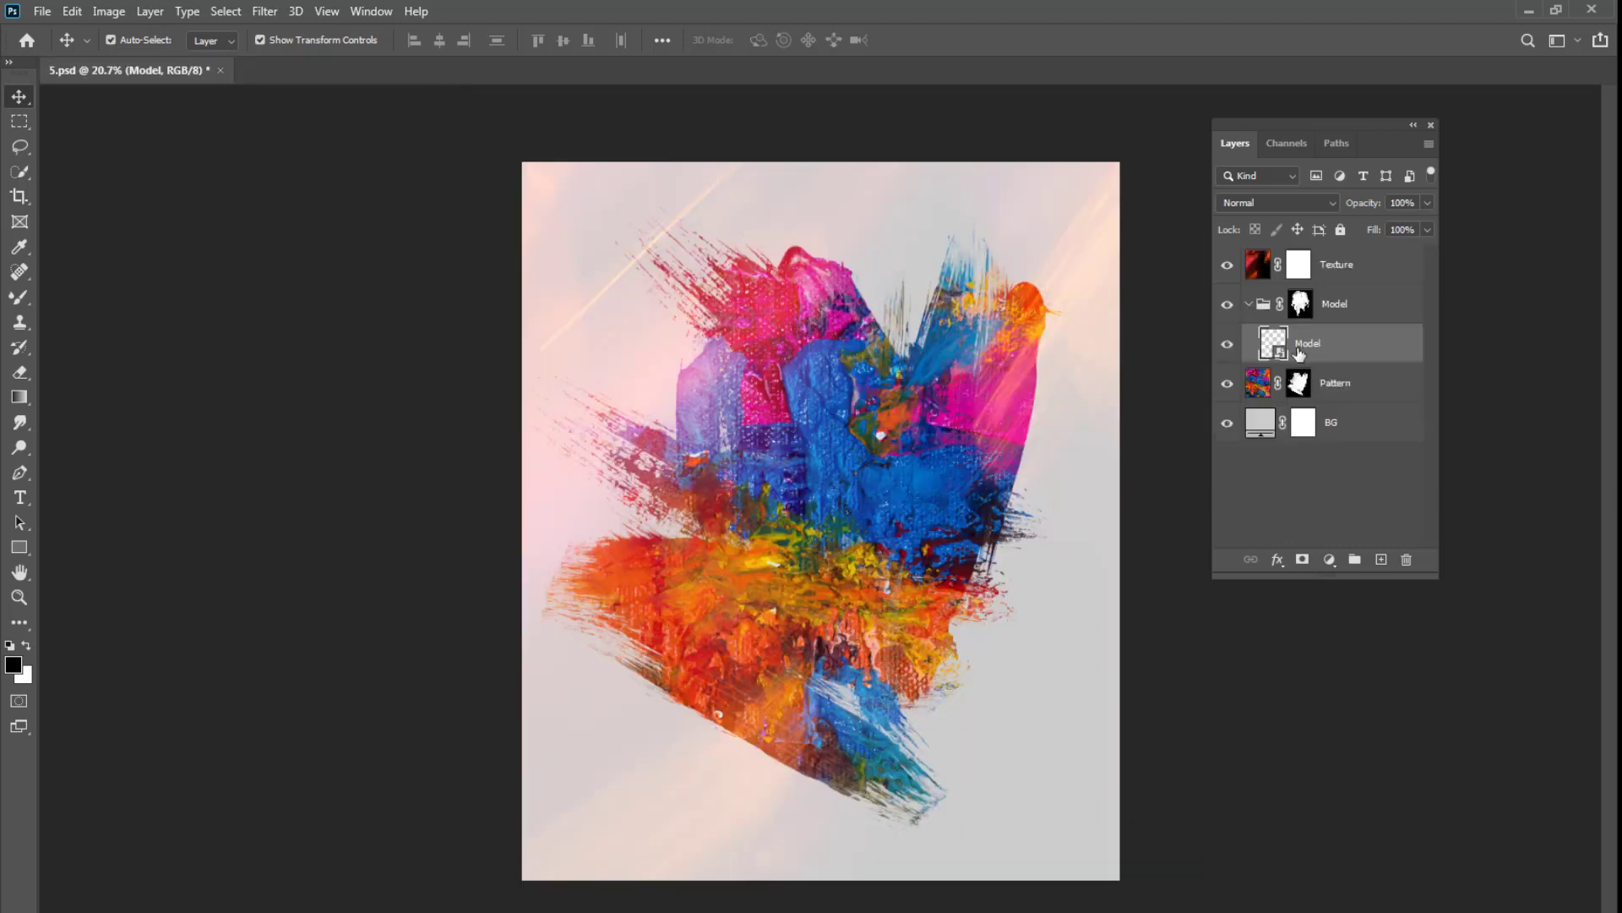
double_click(1273, 346)
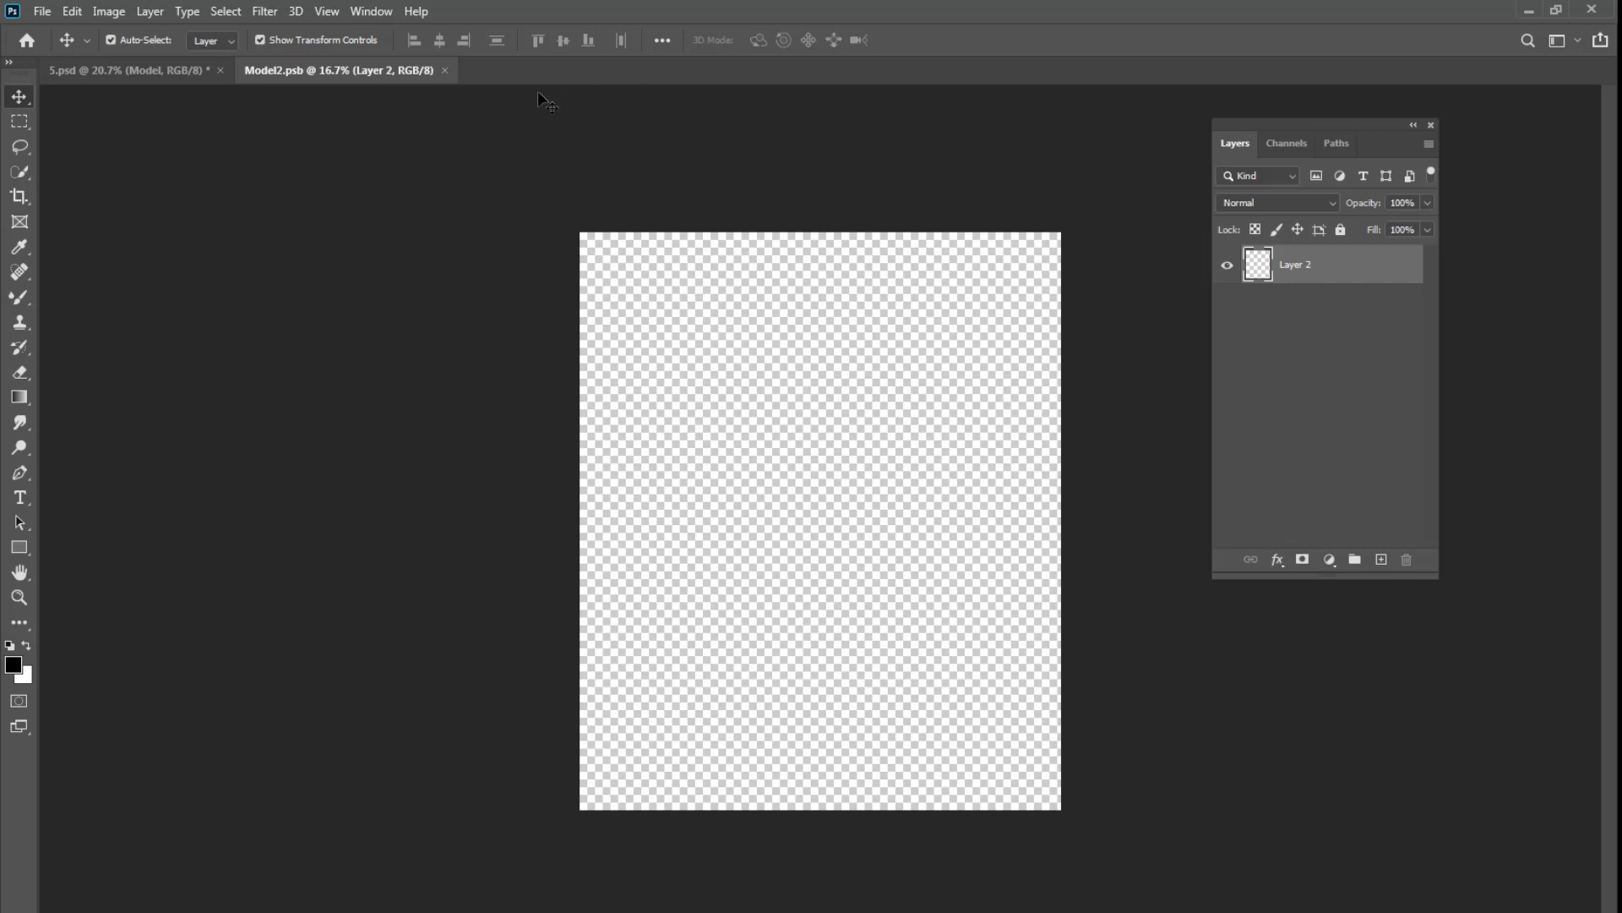
Close Model2.psb and drag template 4 from Explorer onto Photoshop to open 4.psd.
click(448, 72)
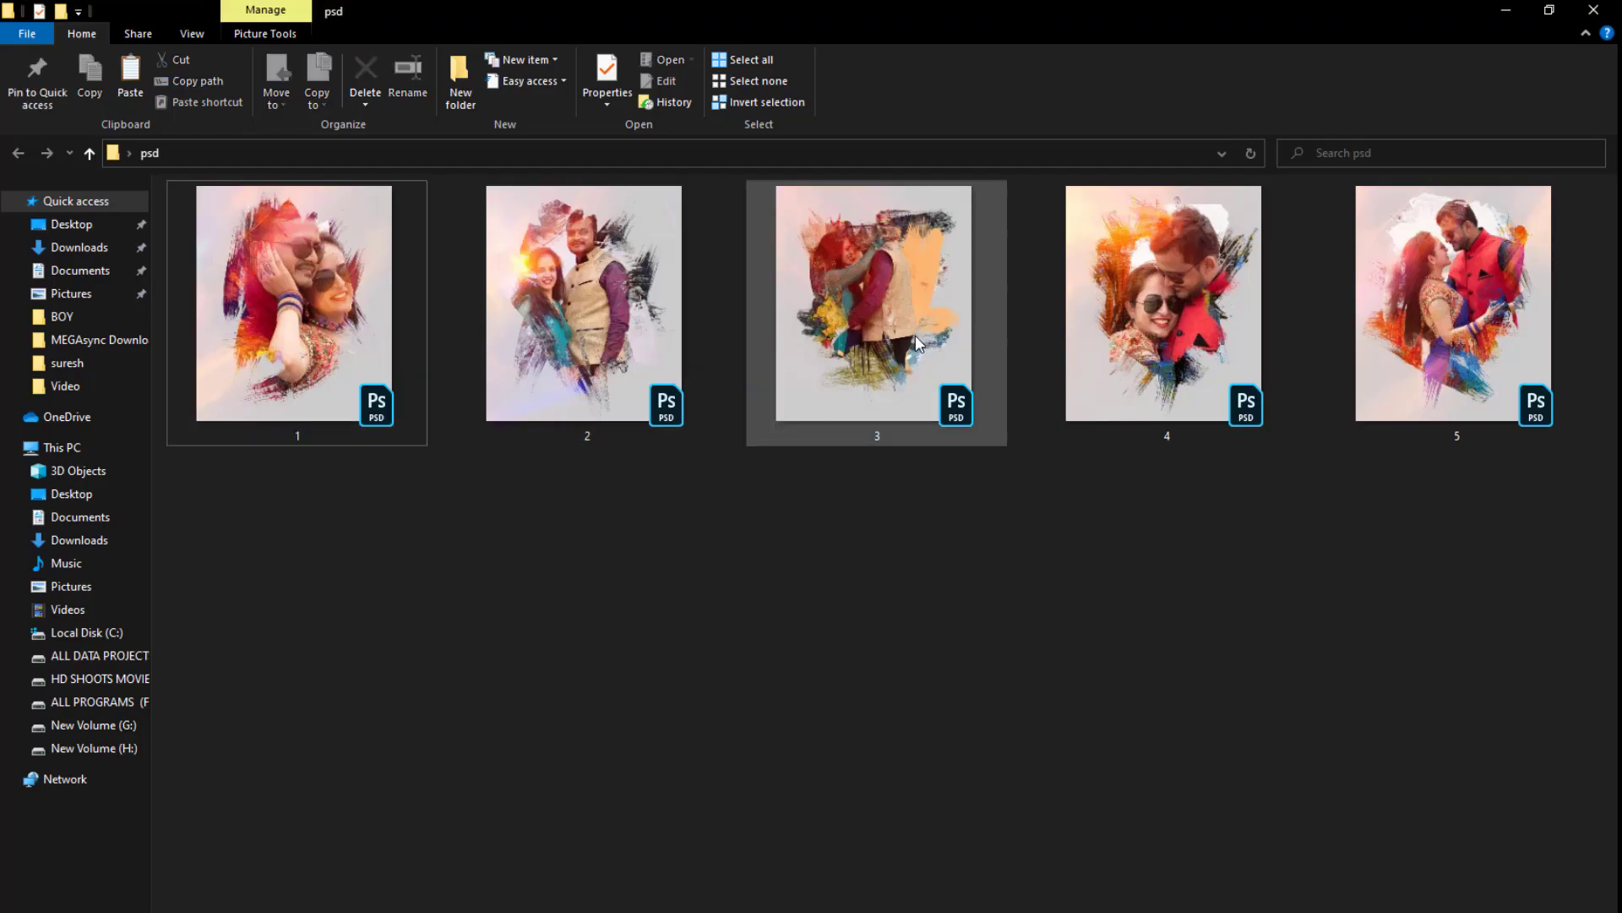
mouse_move(1234, 355)
mouse_down()
mouse_move(652, 109)
mouse_move(678, 78)
mouse_up()
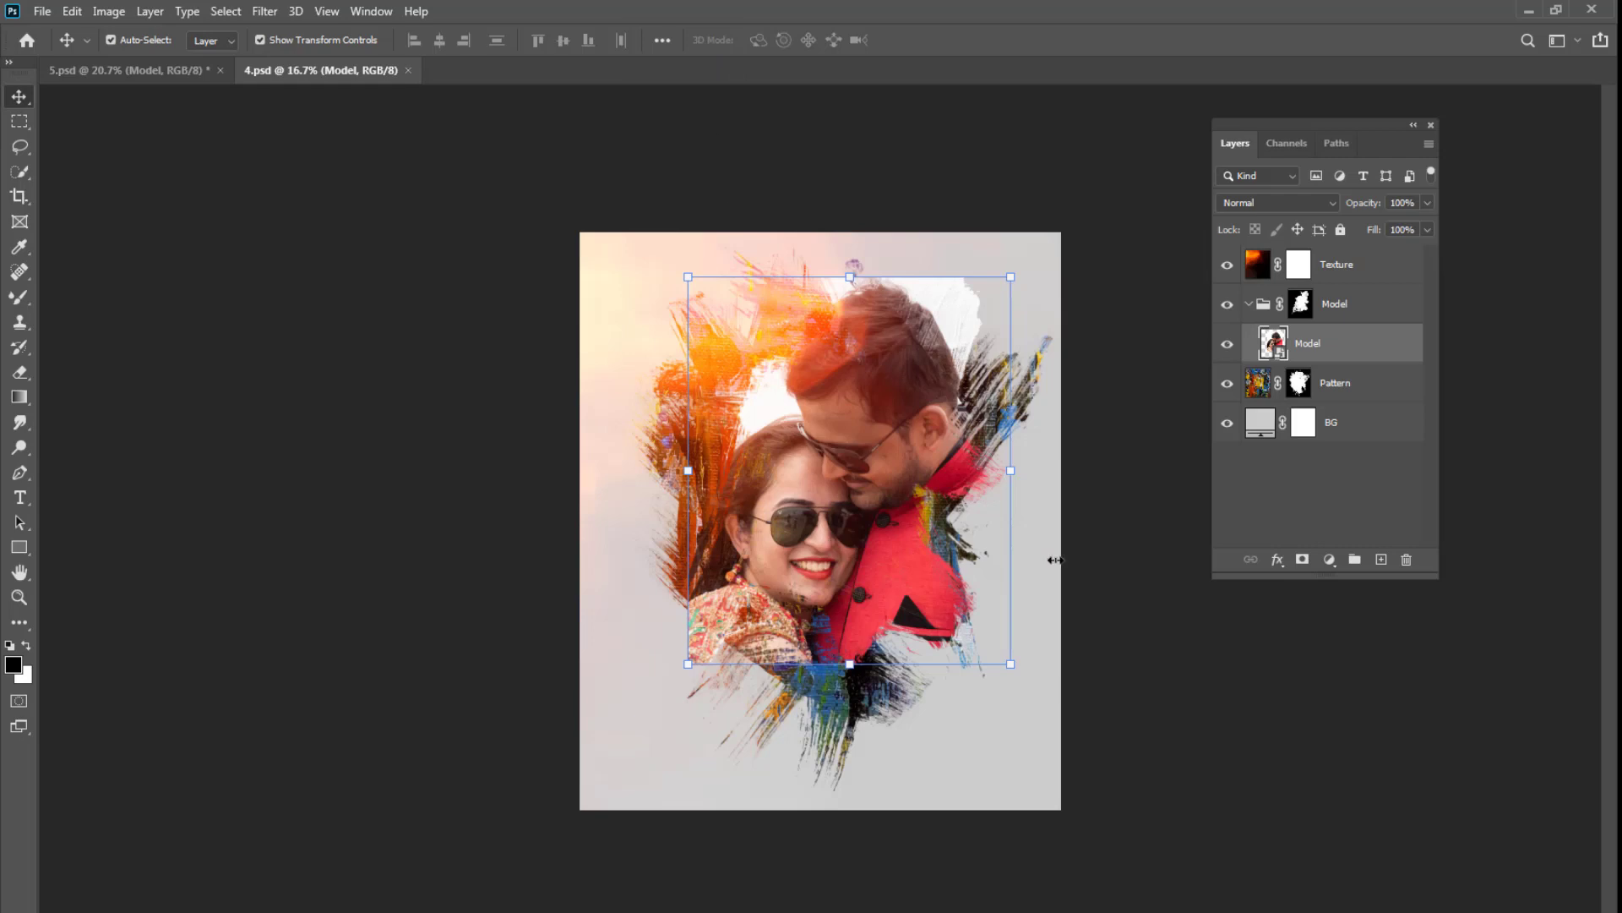
Open poster 4's Model smart object, shift the photo 60 px right, then save and close it.
double_click(1274, 344)
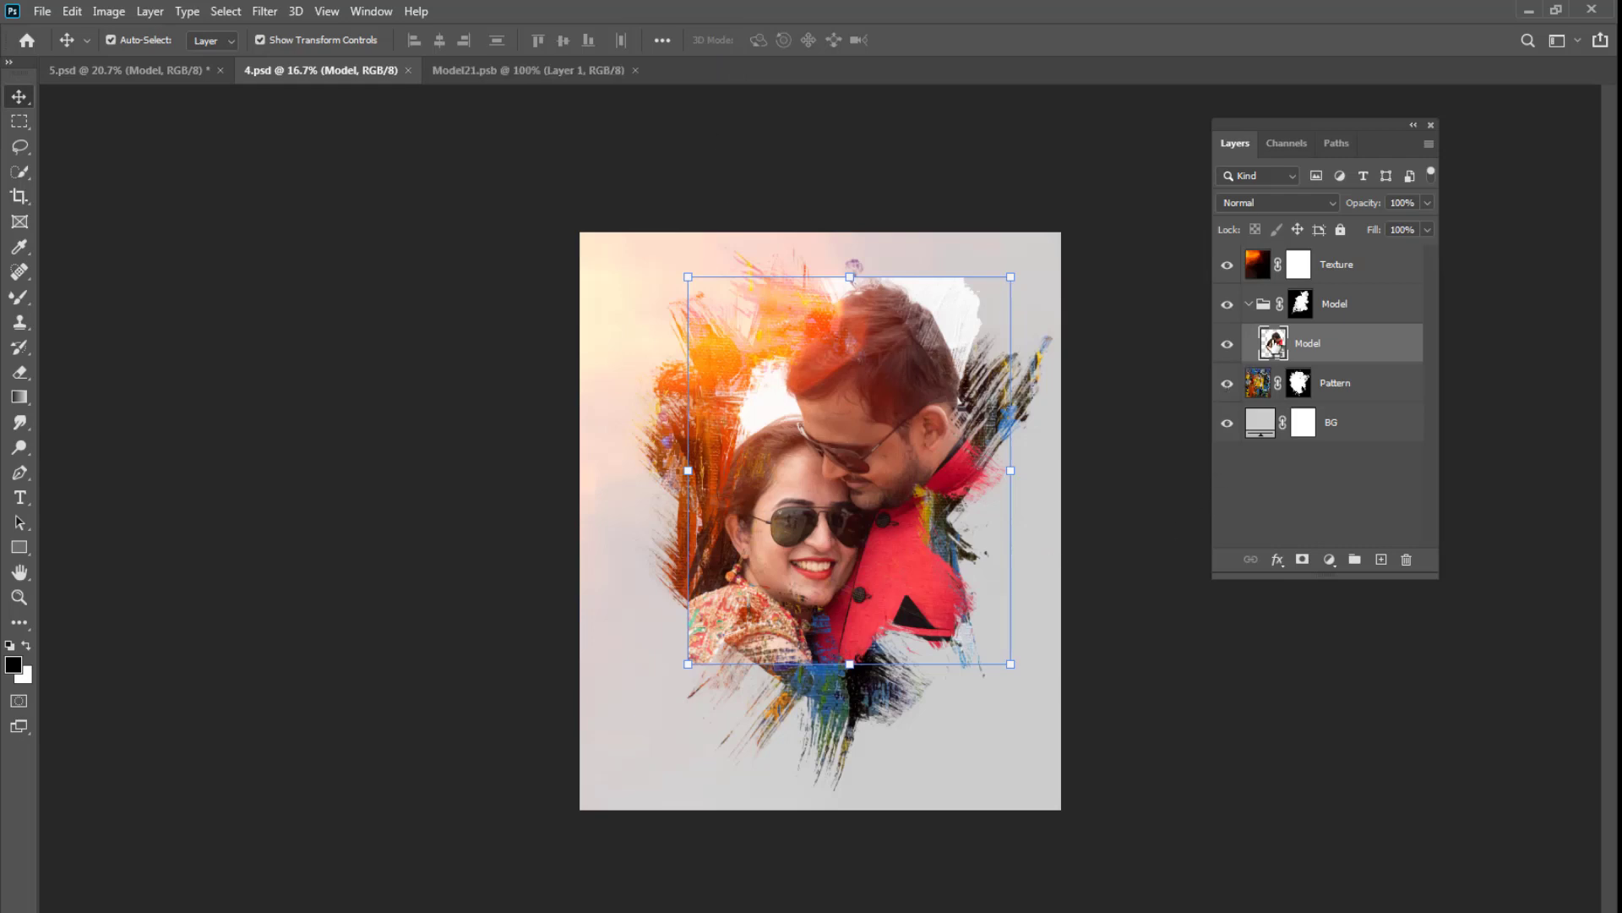
drag(810, 484, 829, 480)
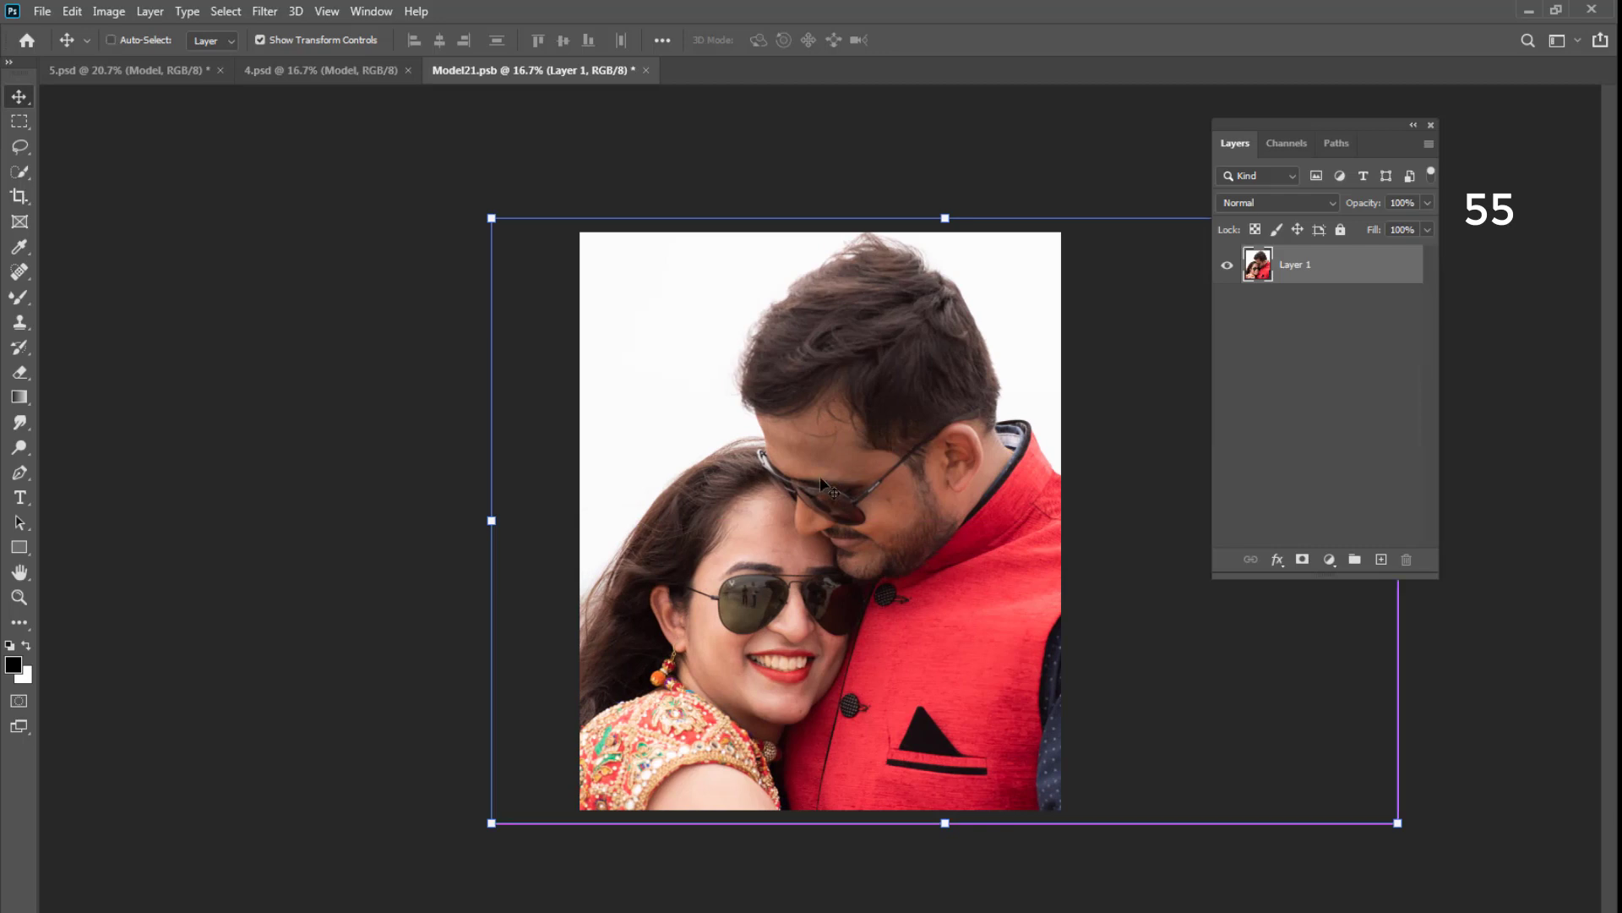
key(ctrl+s)
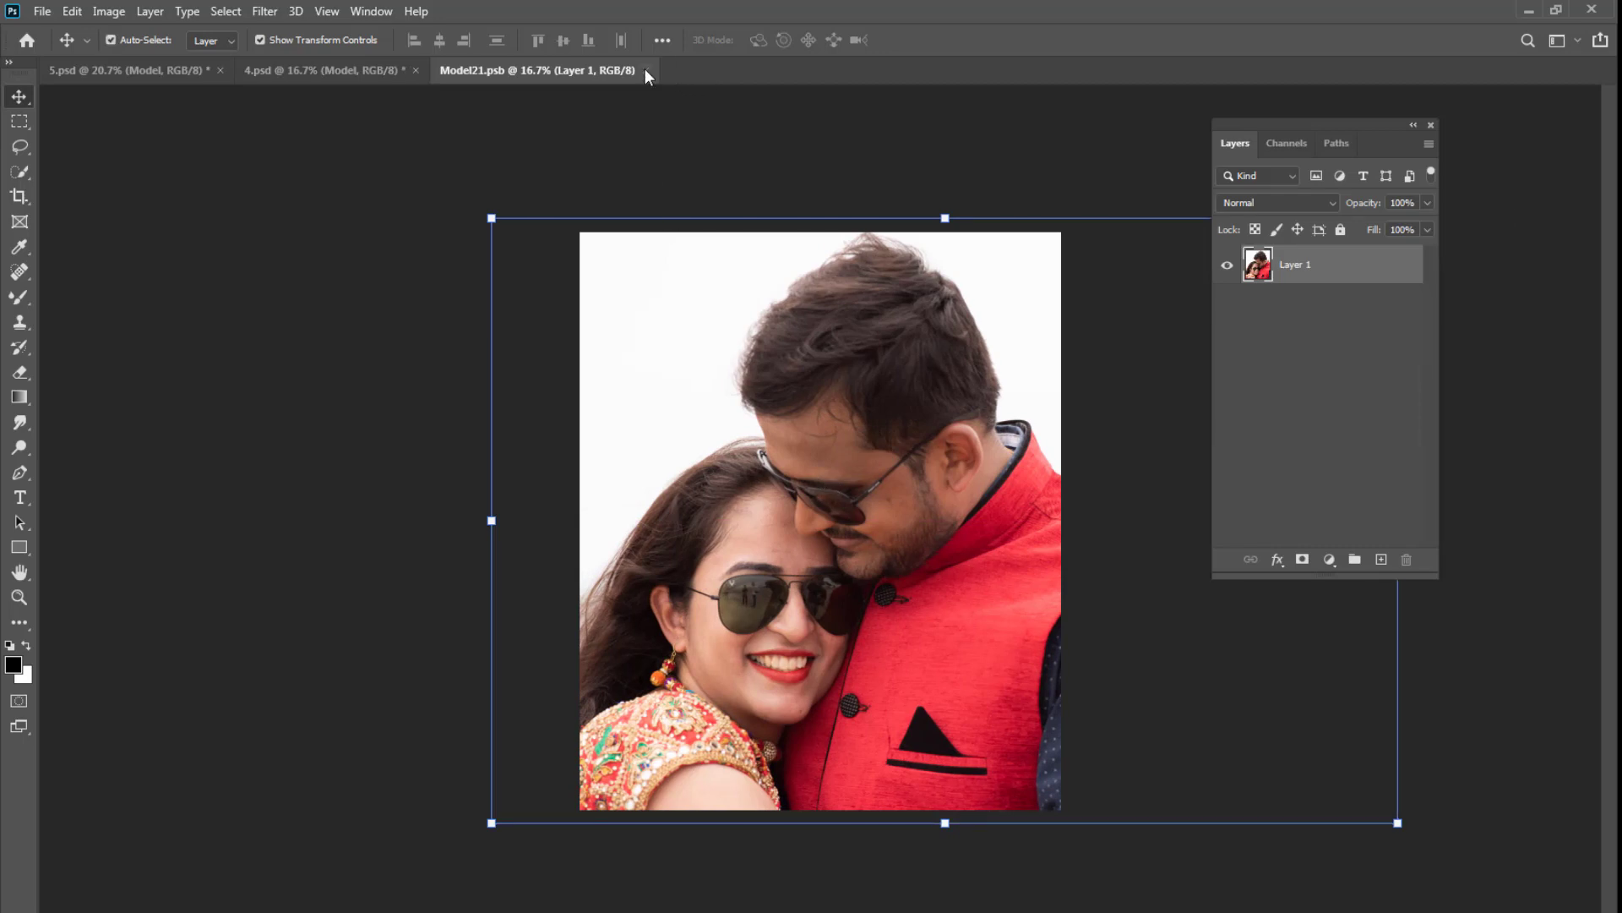
click(645, 70)
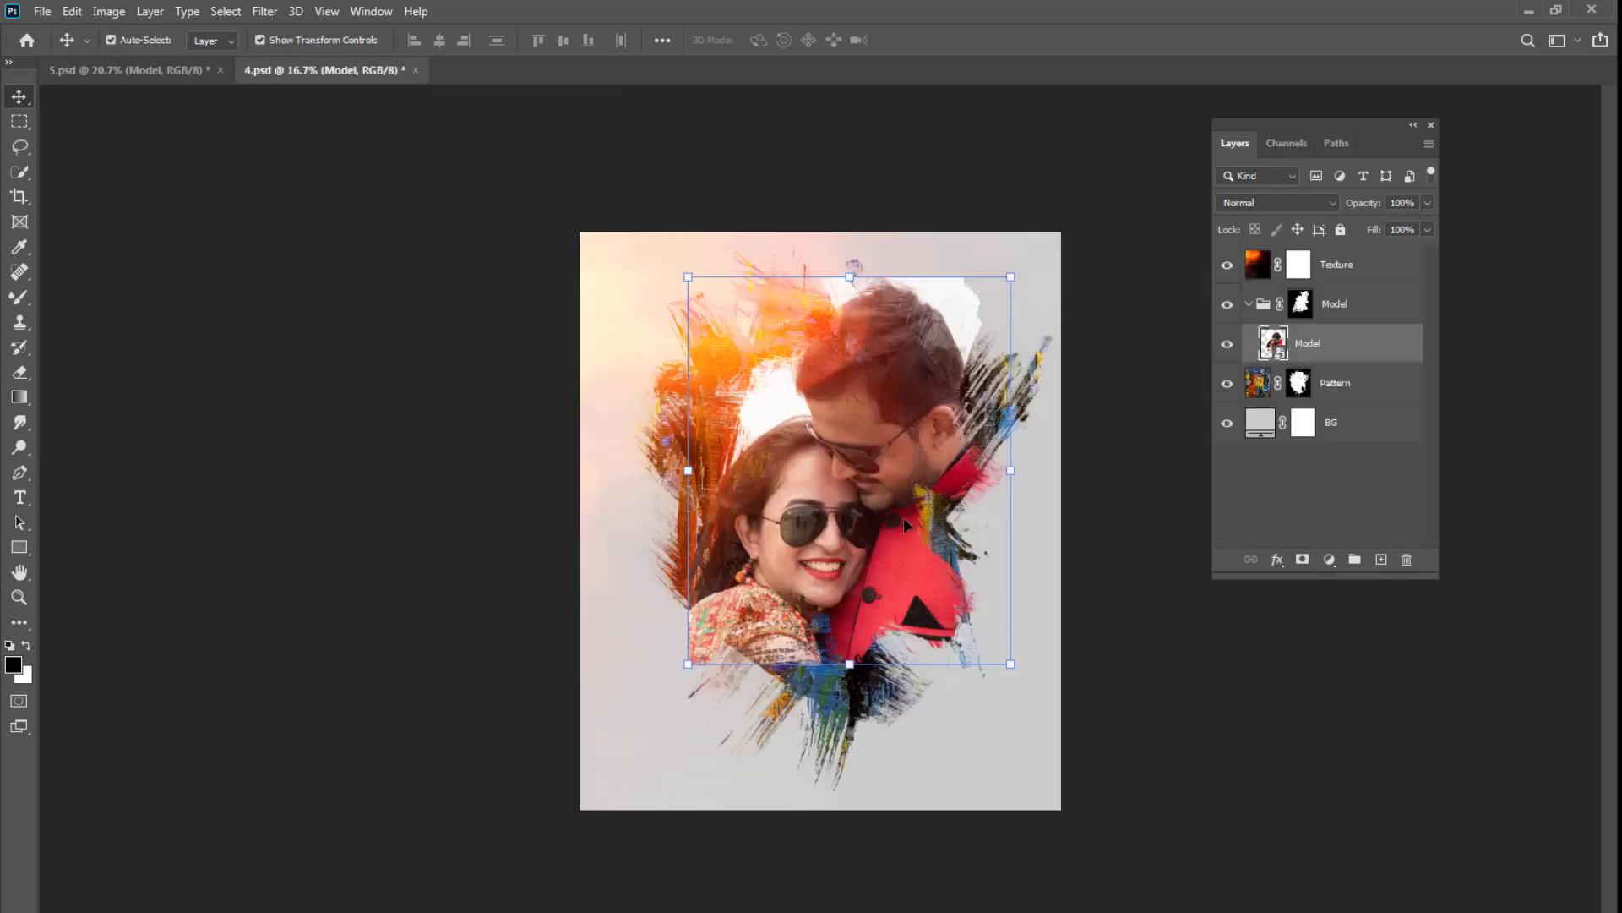
Scale the couple photo up to span nearly the whole 4.psd canvas and commit.
drag(686, 664, 626, 688)
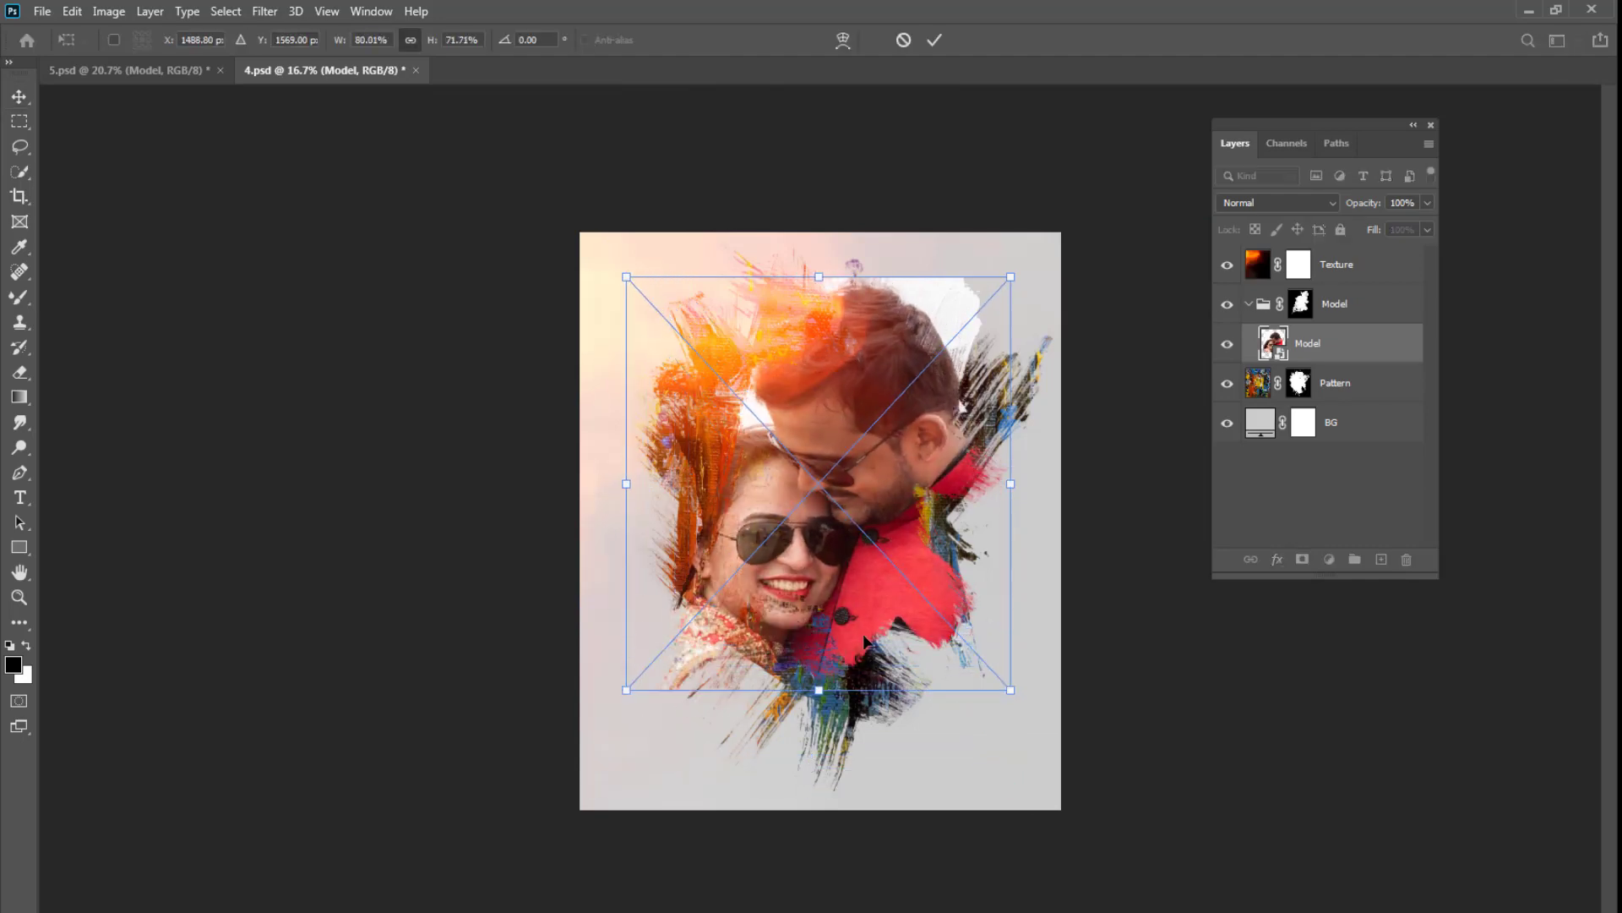
key(ctrl+z)
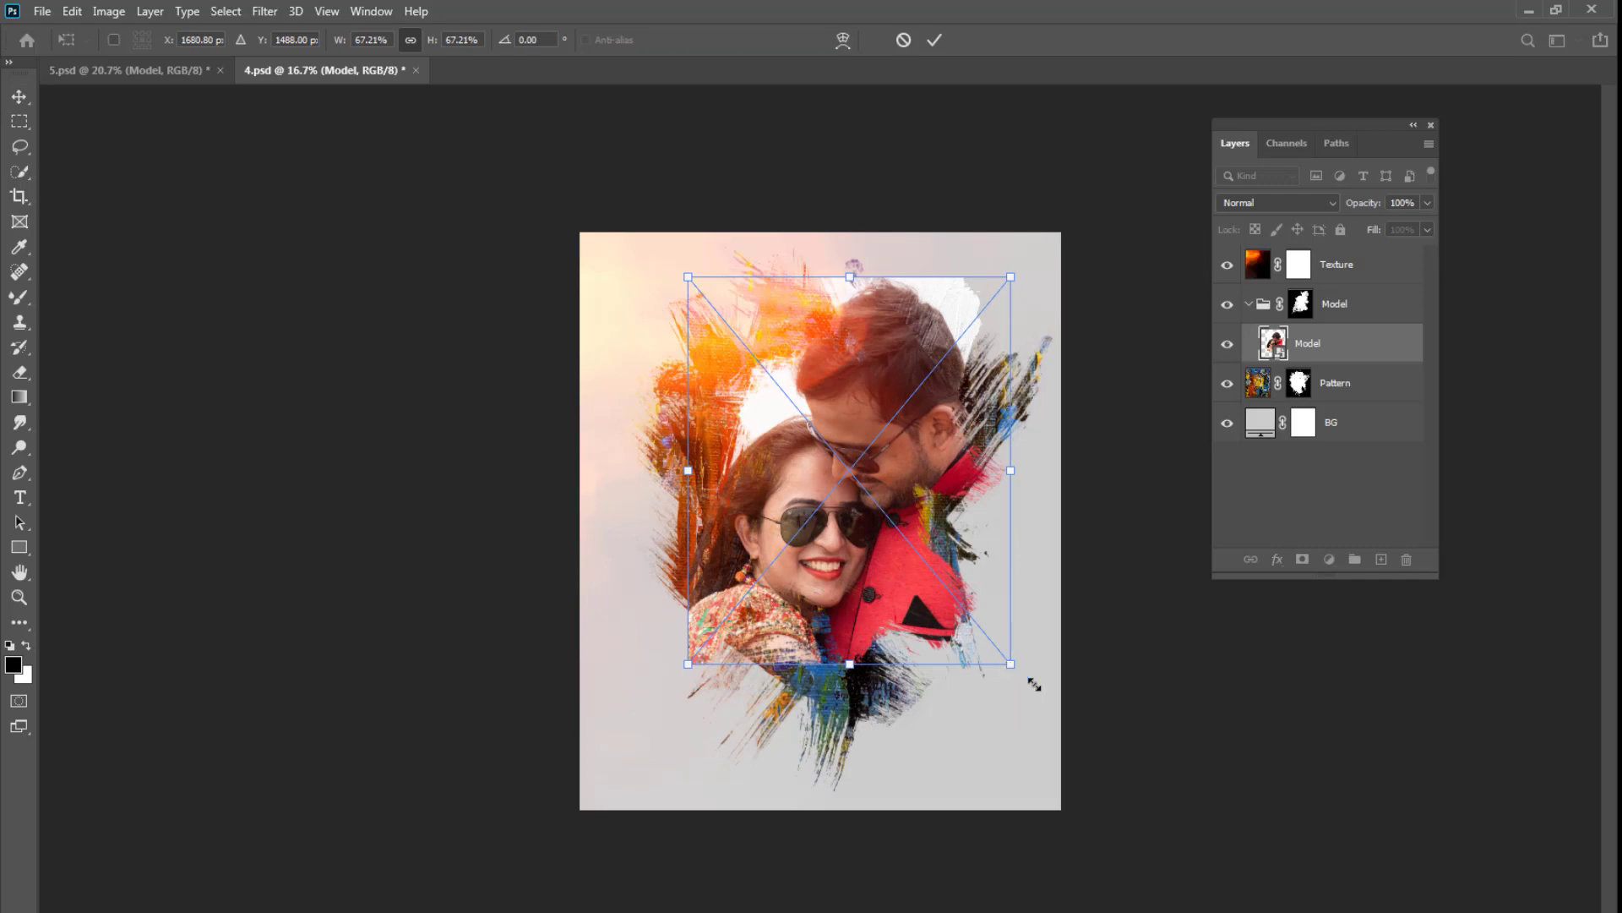
drag(1031, 676, 1025, 633)
key(Return)
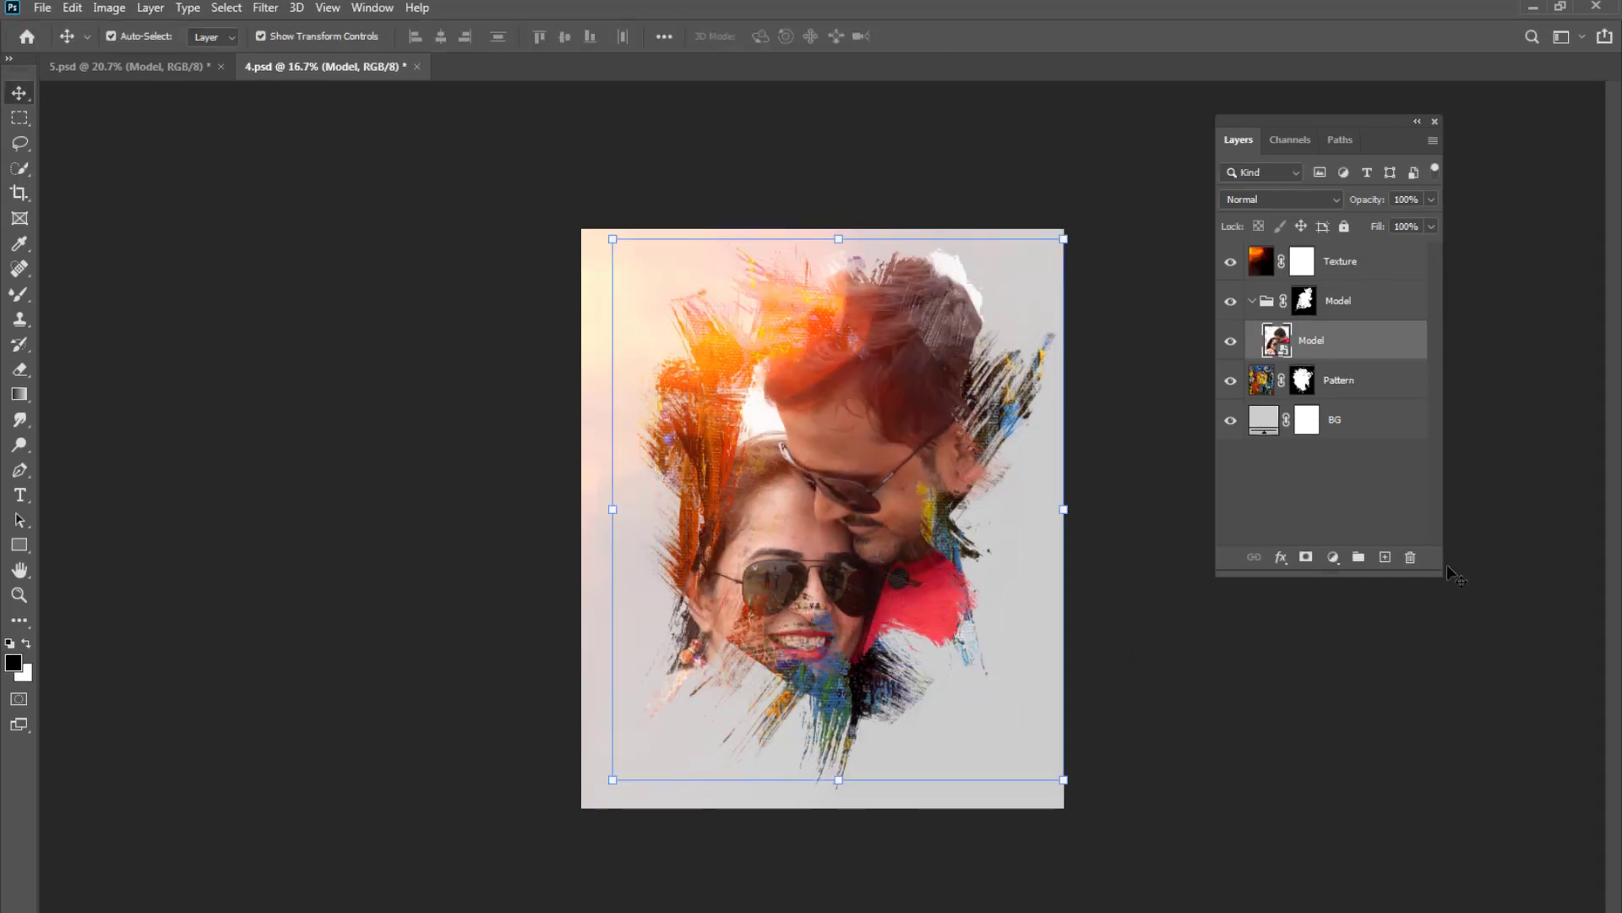
Try a Hue/Saturation hue shift on the Texture layer, then cancel it.
click(1263, 264)
key(ctrl)
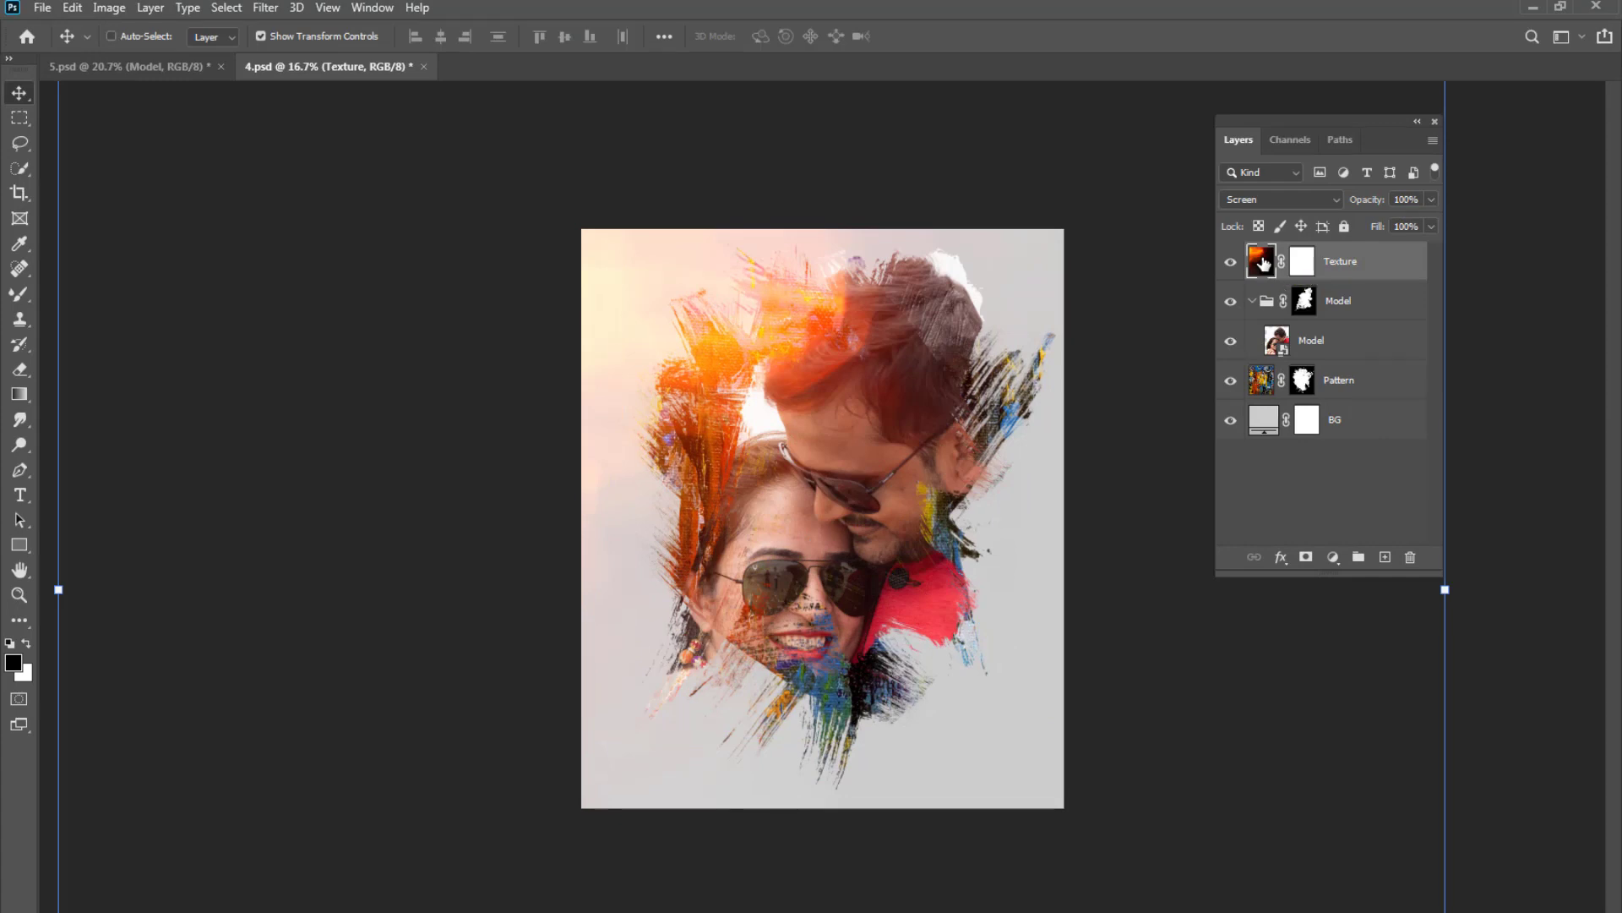
key(ctrl+u)
drag(904, 188, 533, 189)
mouse_move(386, 324)
mouse_down()
mouse_move(441, 374)
mouse_move(536, 376)
mouse_up()
click(603, 258)
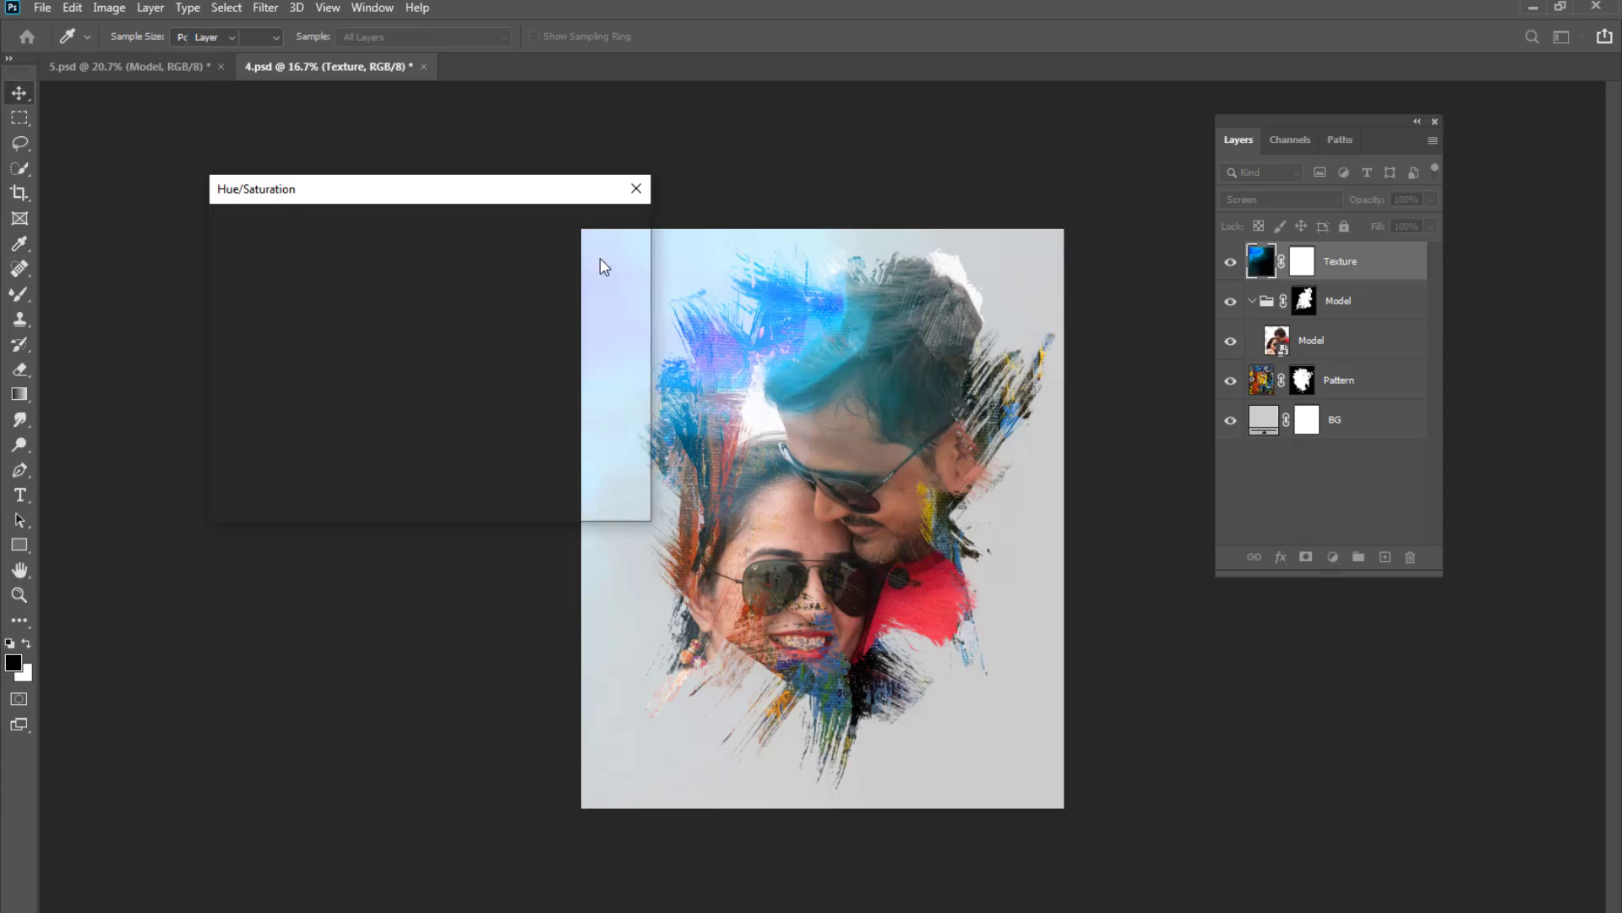
key(v)
Try shifting the Pattern layer's hue and setting its saturation to -40.
click(1265, 382)
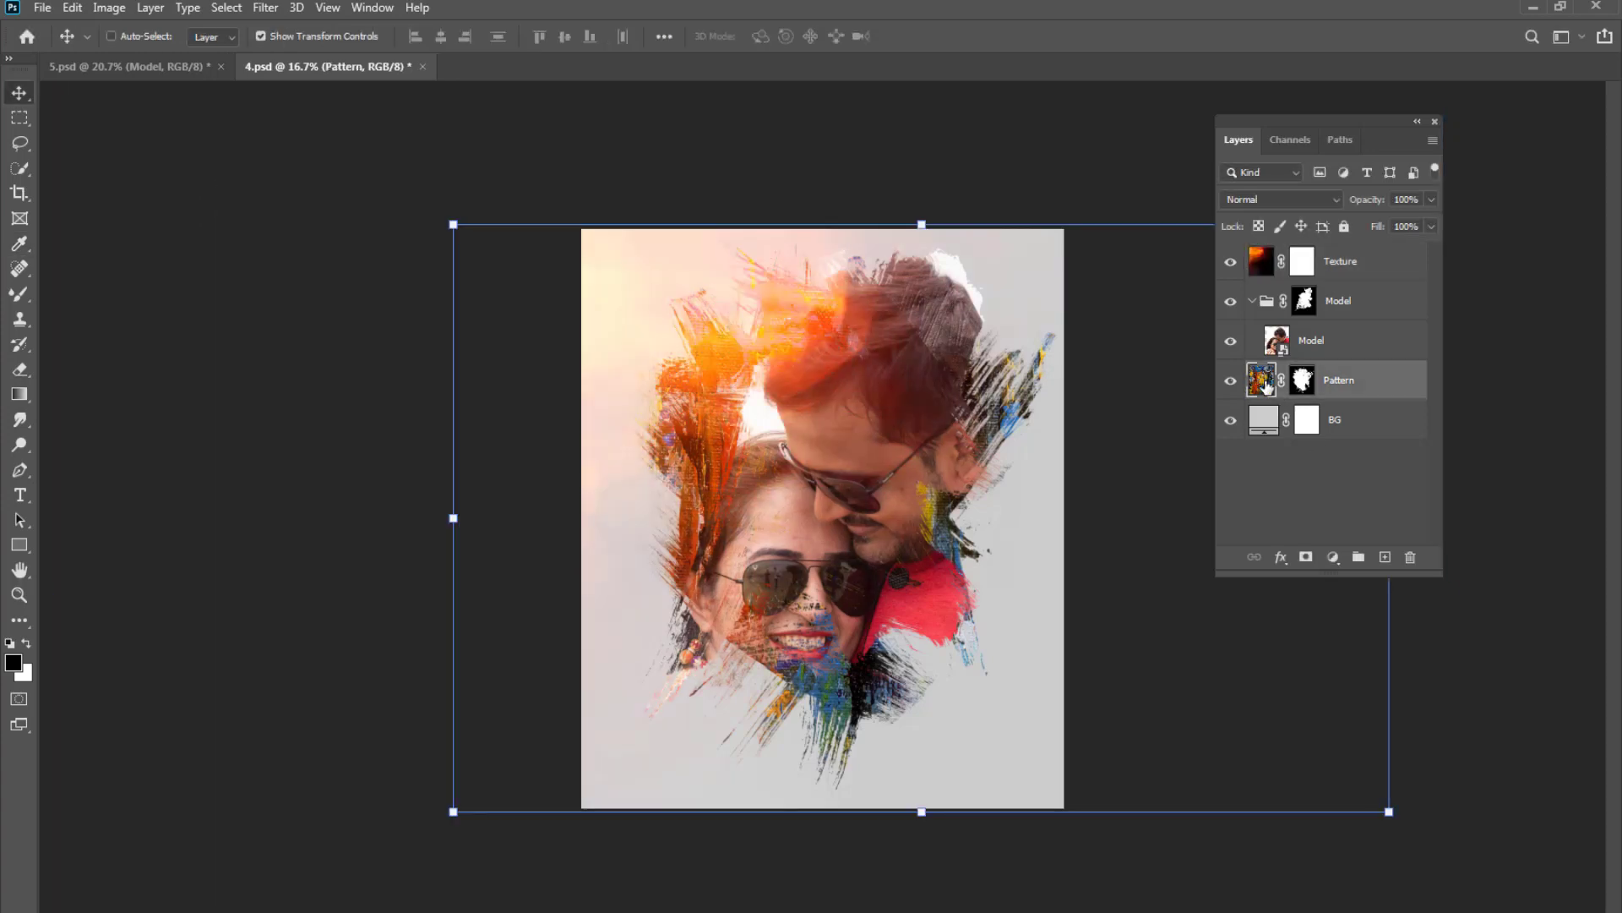
key(ctrl+u)
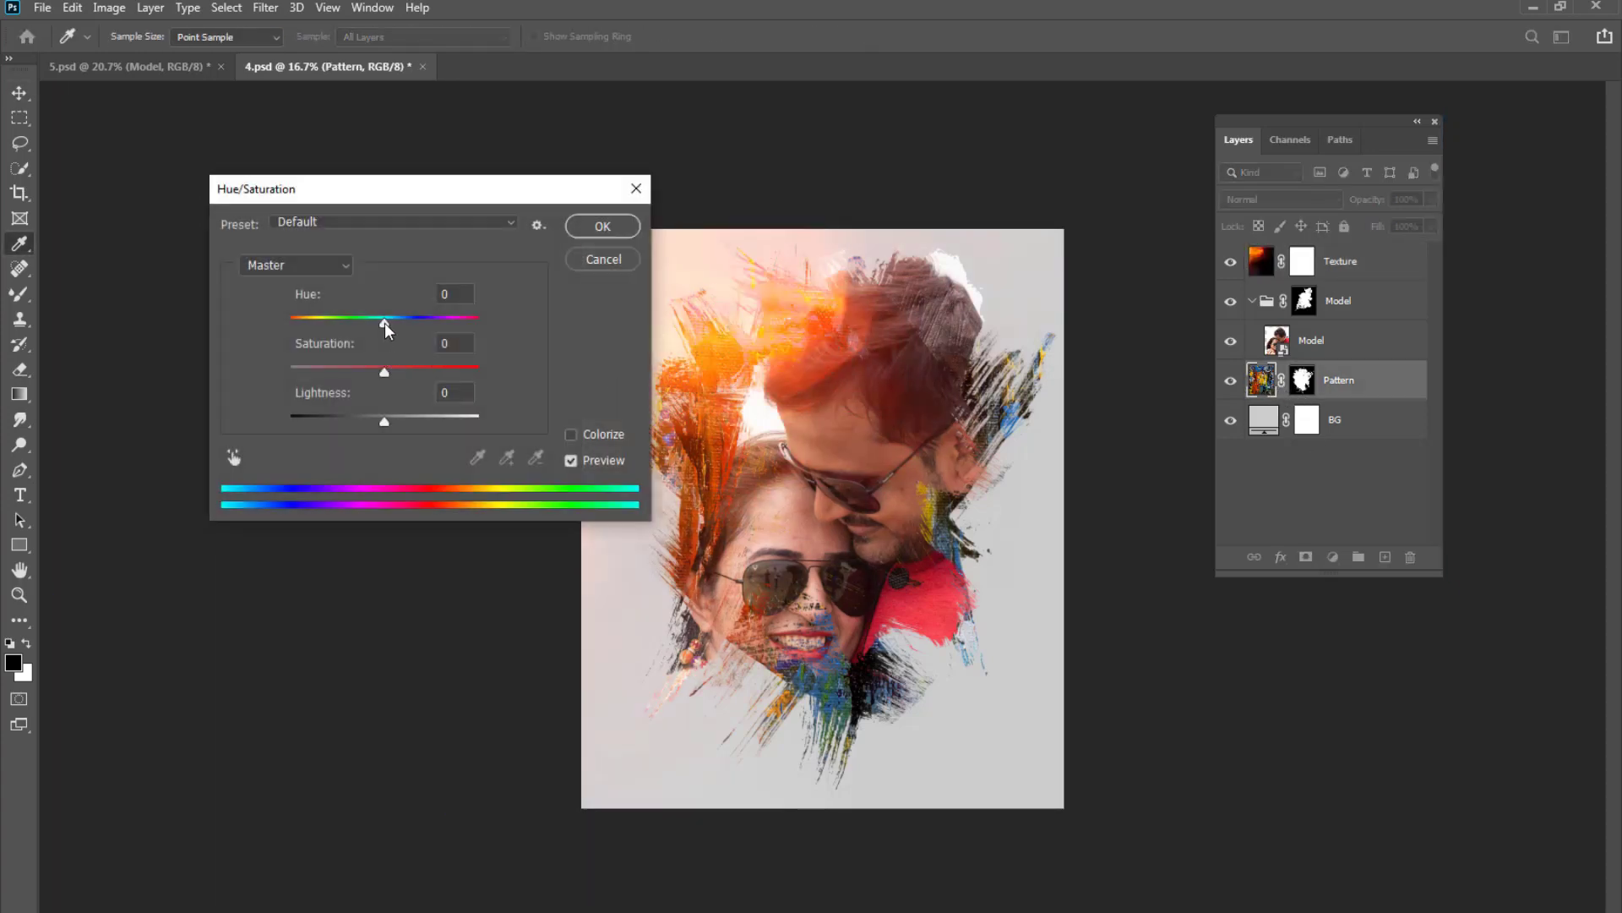
mouse_move(384, 323)
mouse_down()
mouse_move(271, 332)
mouse_move(443, 324)
mouse_up()
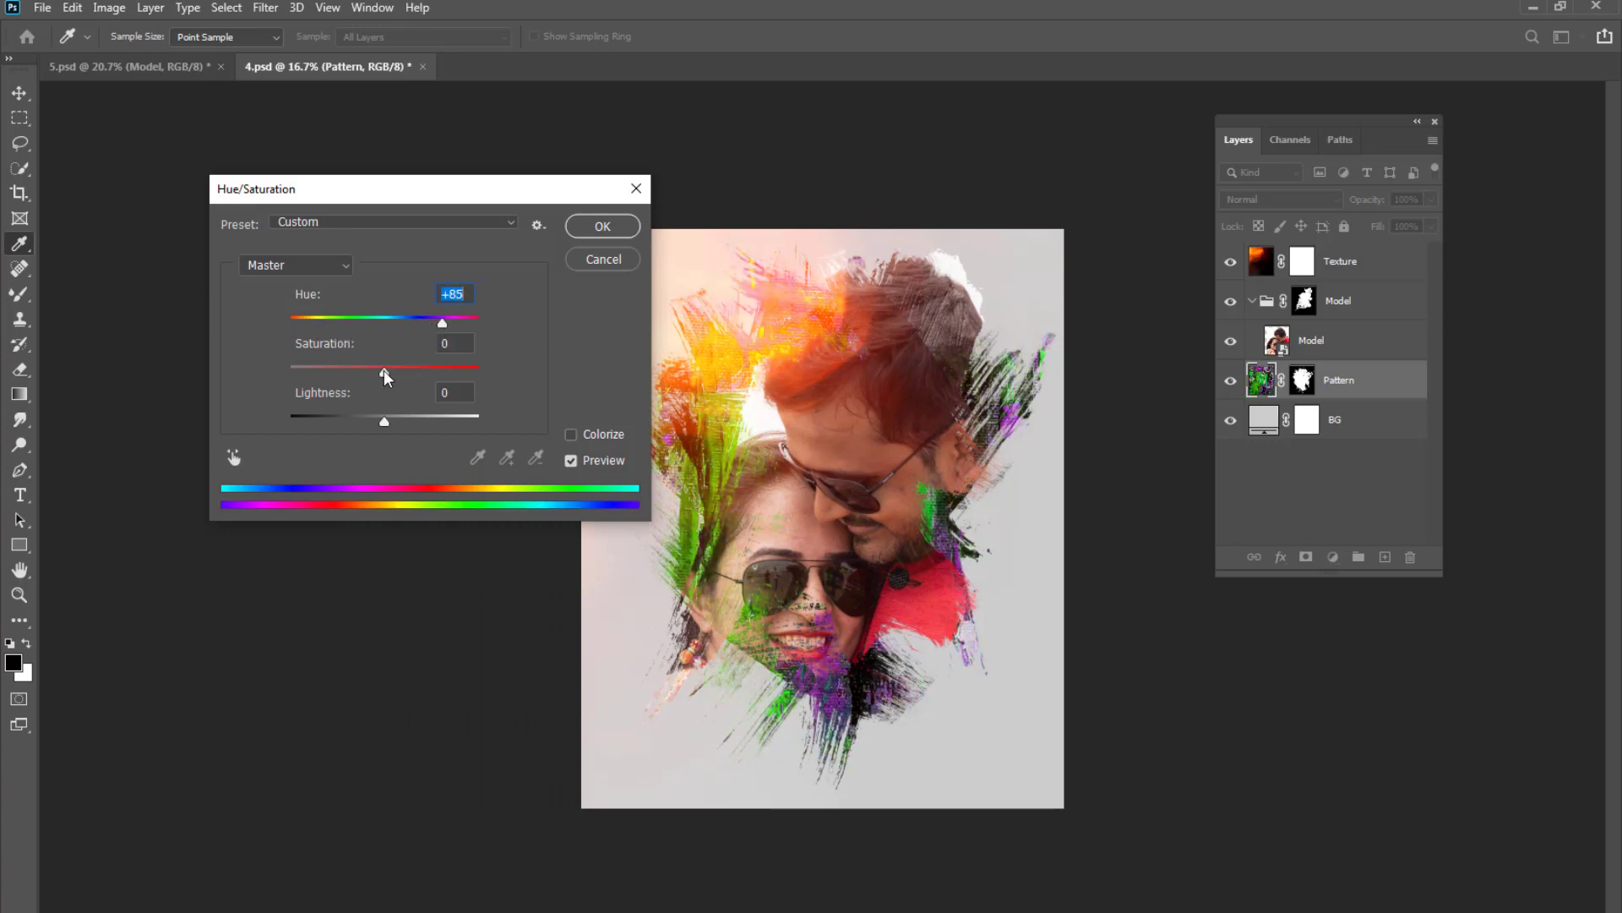
drag(384, 372, 473, 372)
key(Down)
key(Down)
key(Down)
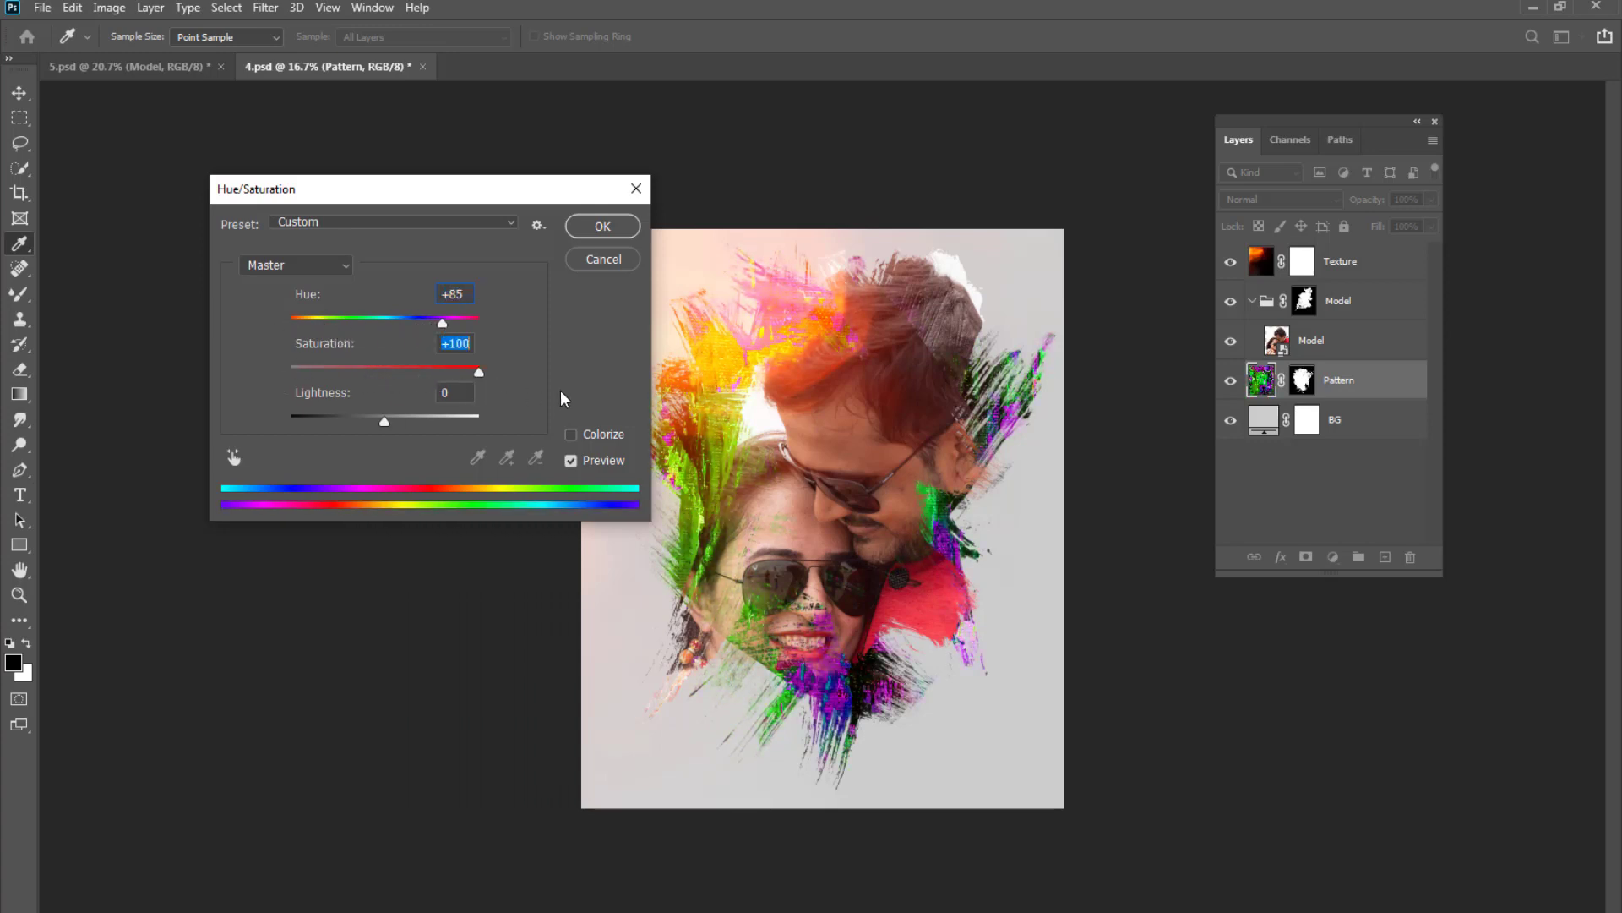
key(Down)
key(Down)
key(shift+Down)
key(shift+Down)
key(shift+Down)
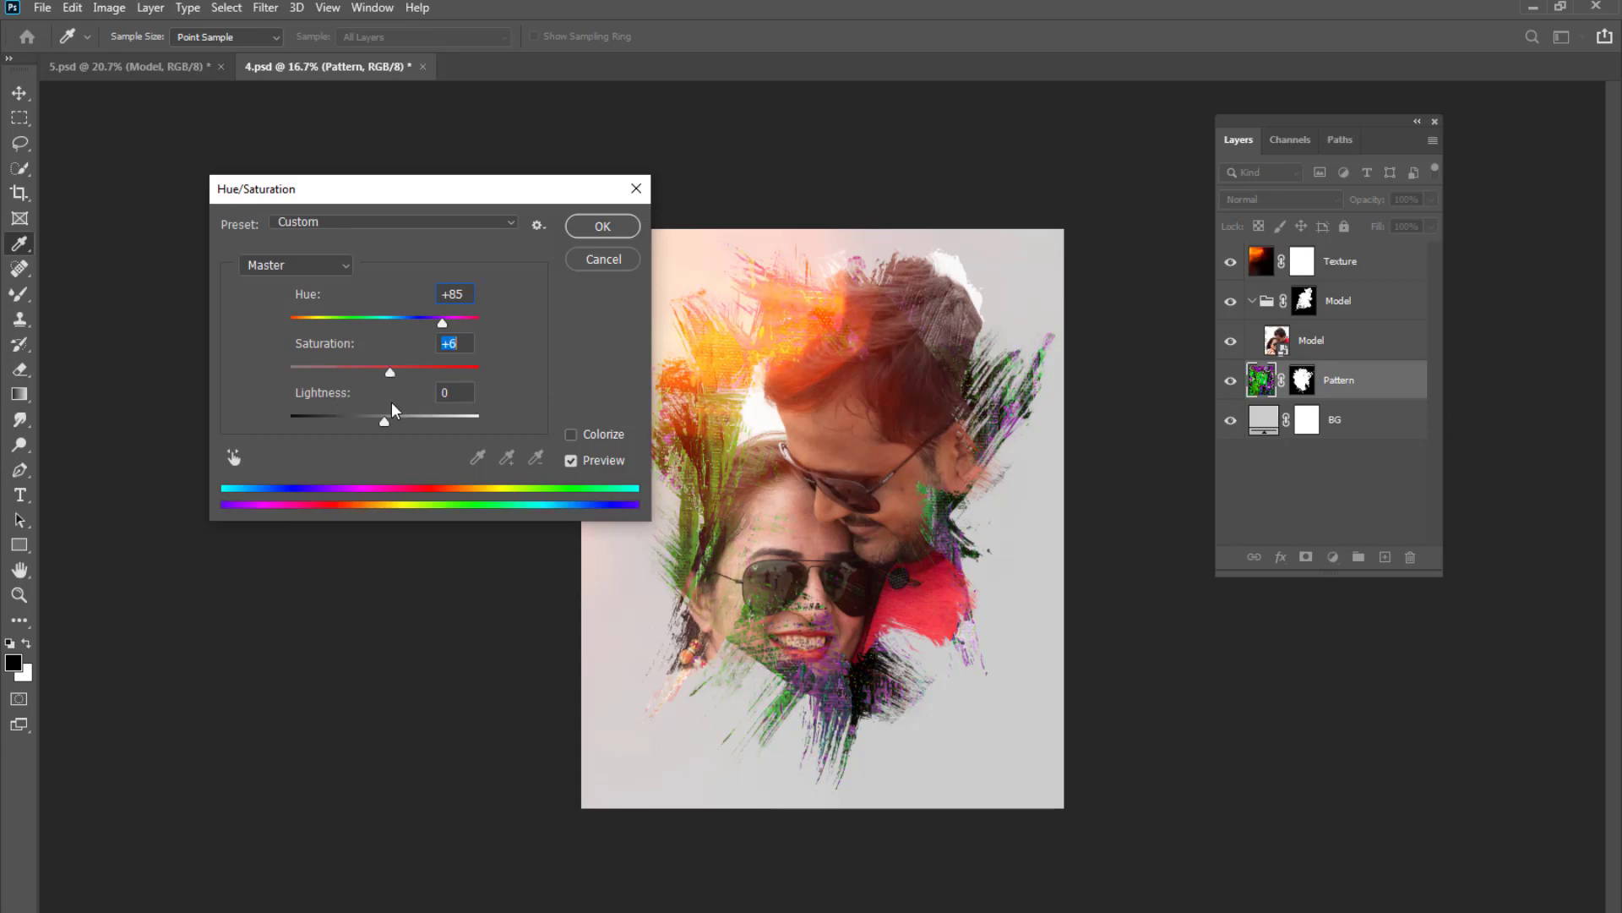
Test the Pattern layer's lightness, cancel the adjustment, and close 4.psd without saving.
drag(387, 419, 382, 422)
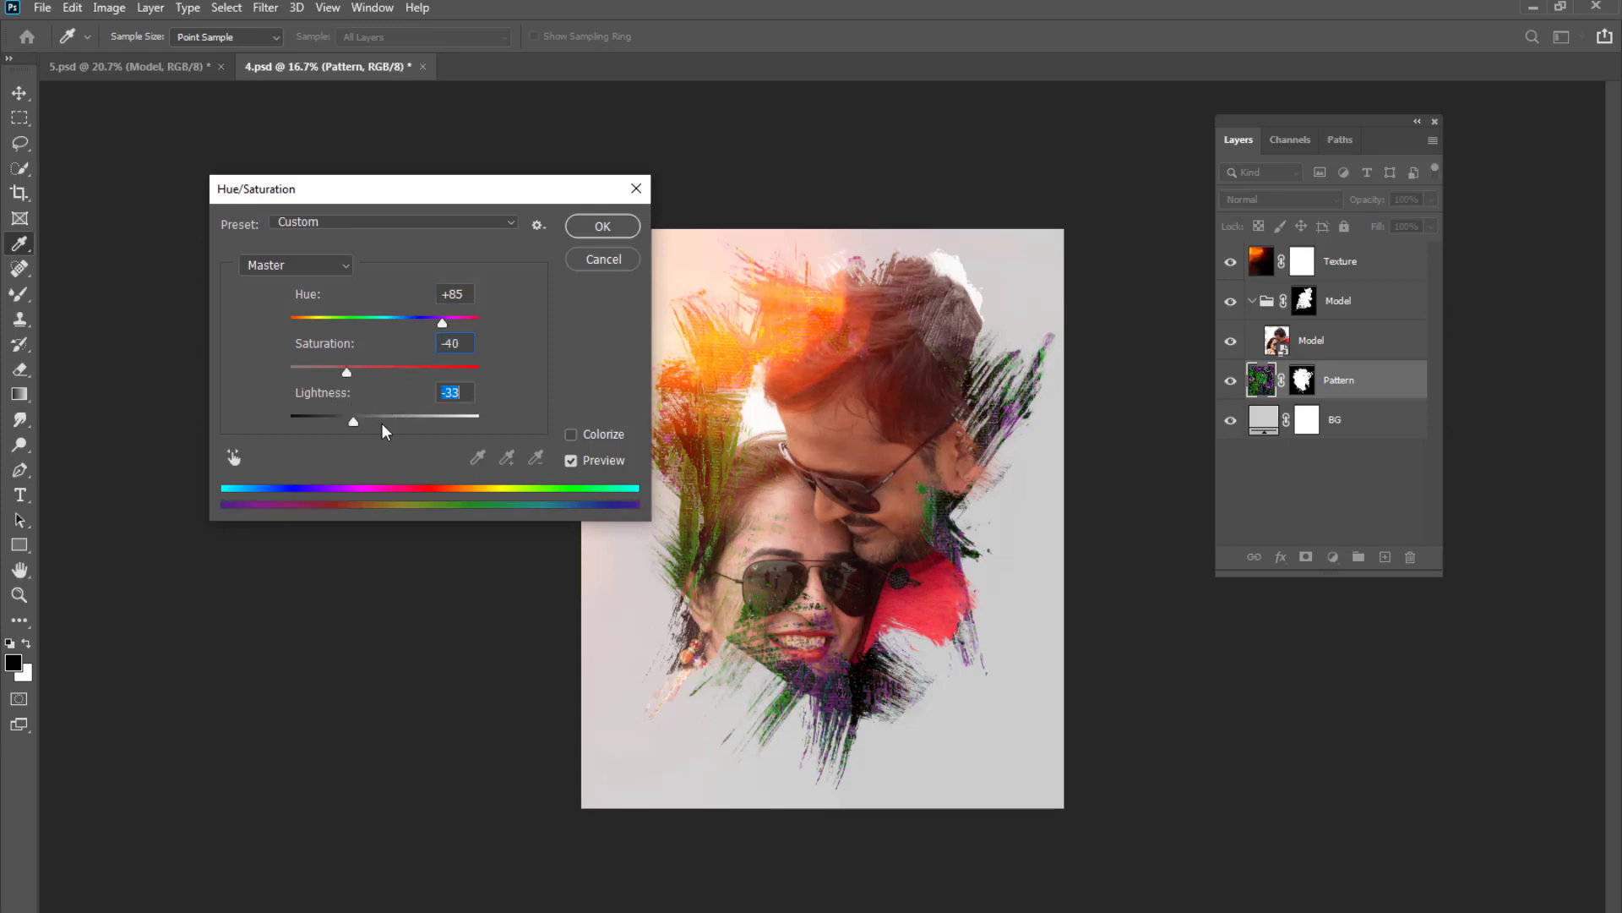
key(shift+Up)
key(shift+Up)
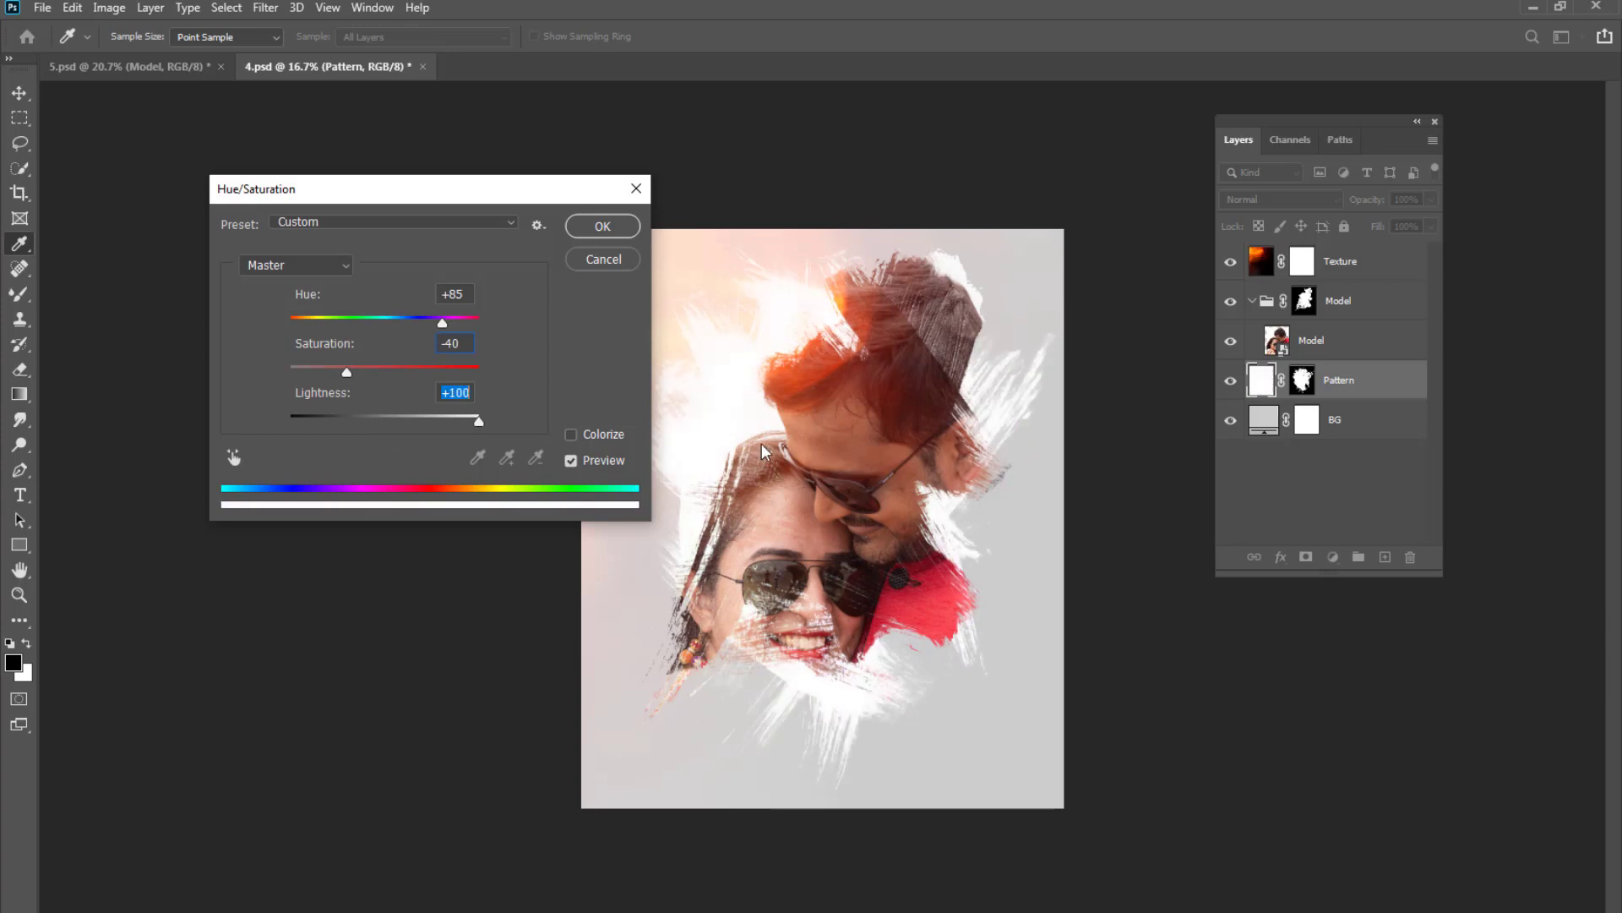
key(Down)
key(shift+Down)
key(shift+Down)
key(shift+Down)
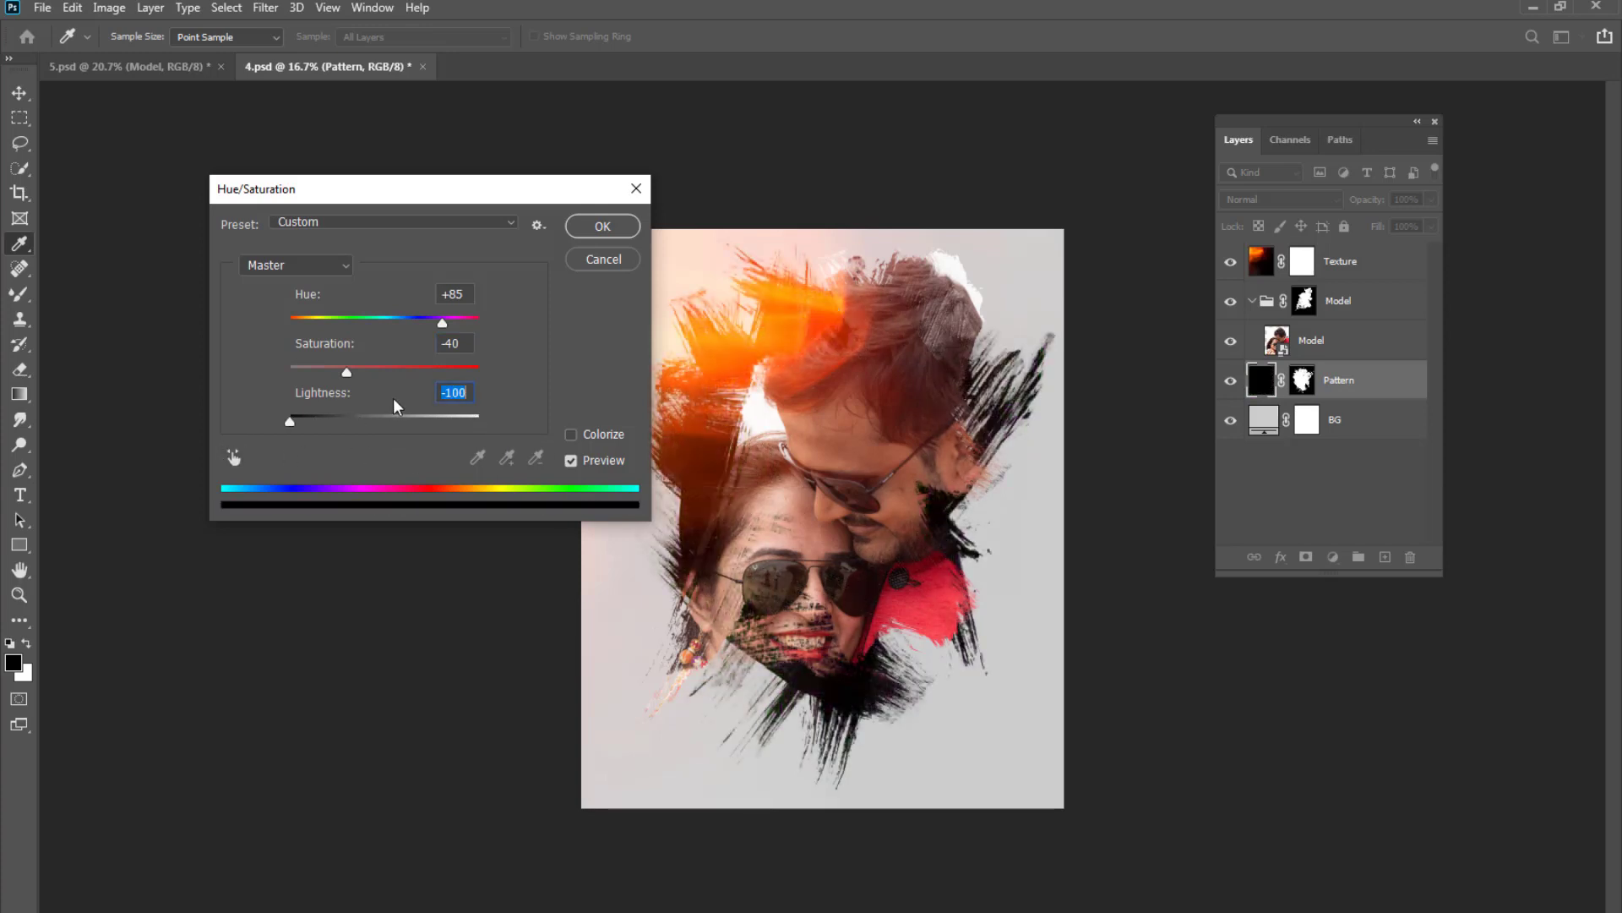
click(610, 264)
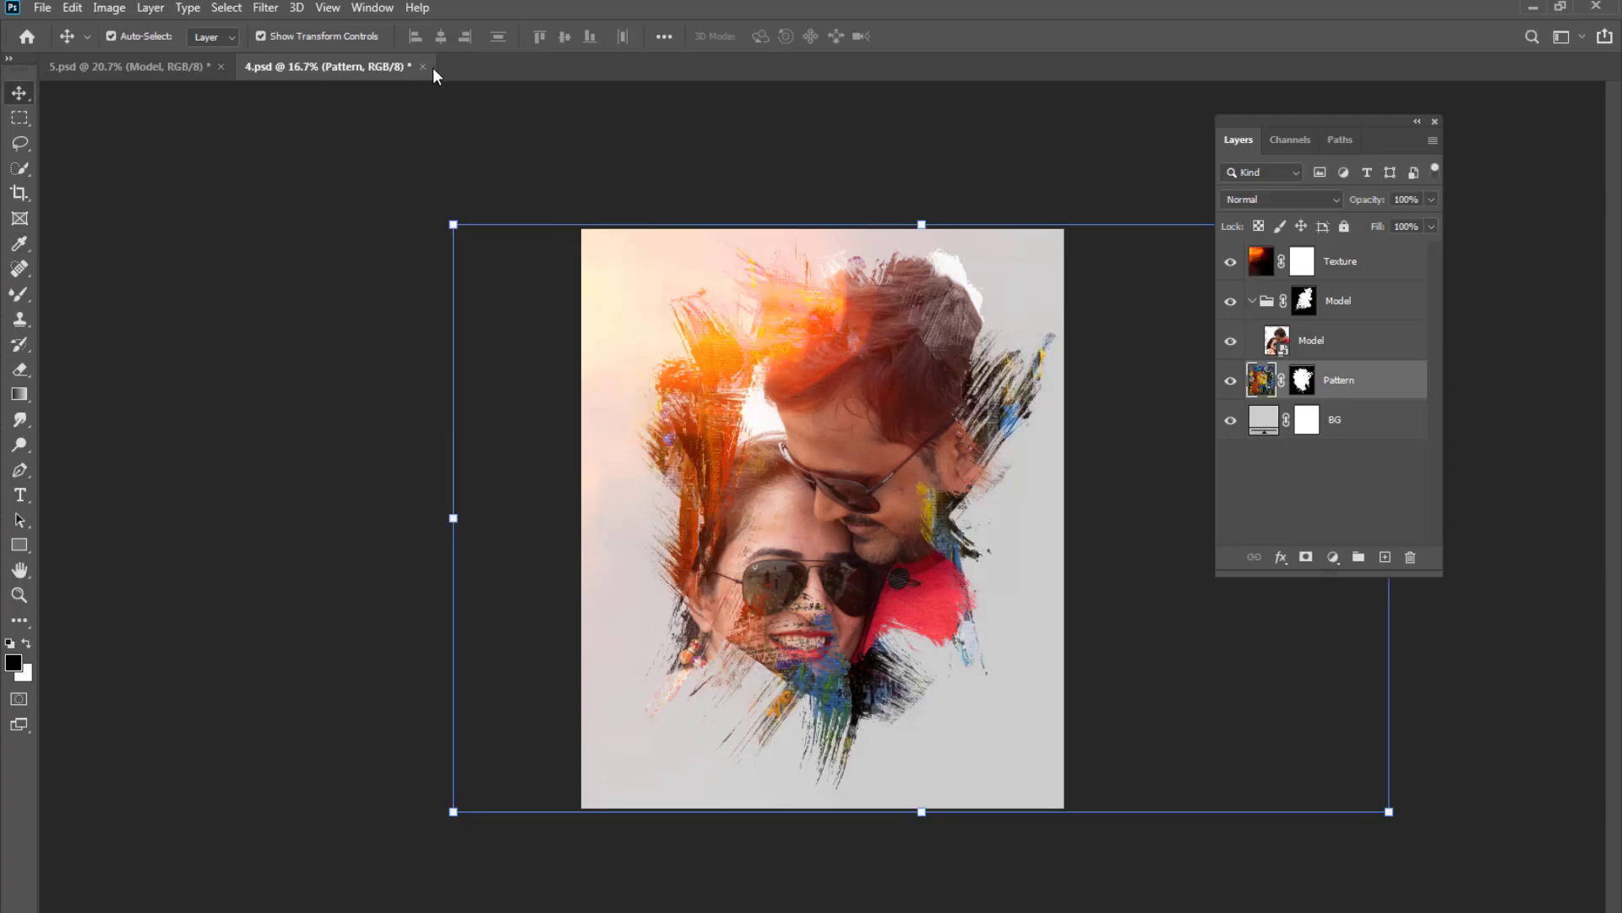
click(424, 68)
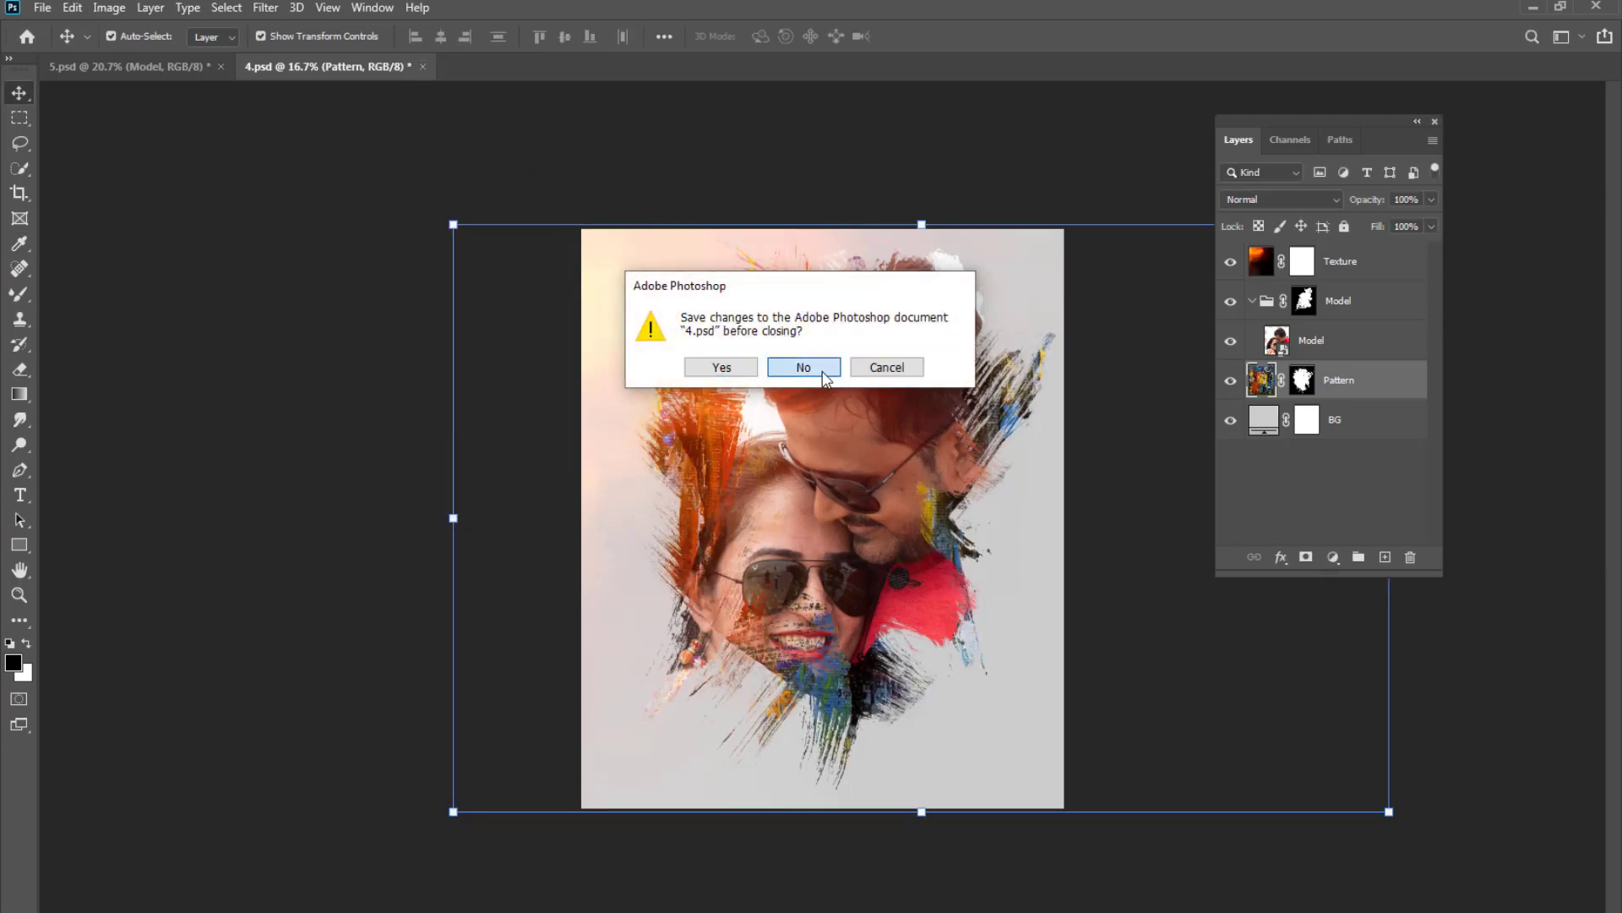
key(Escape)
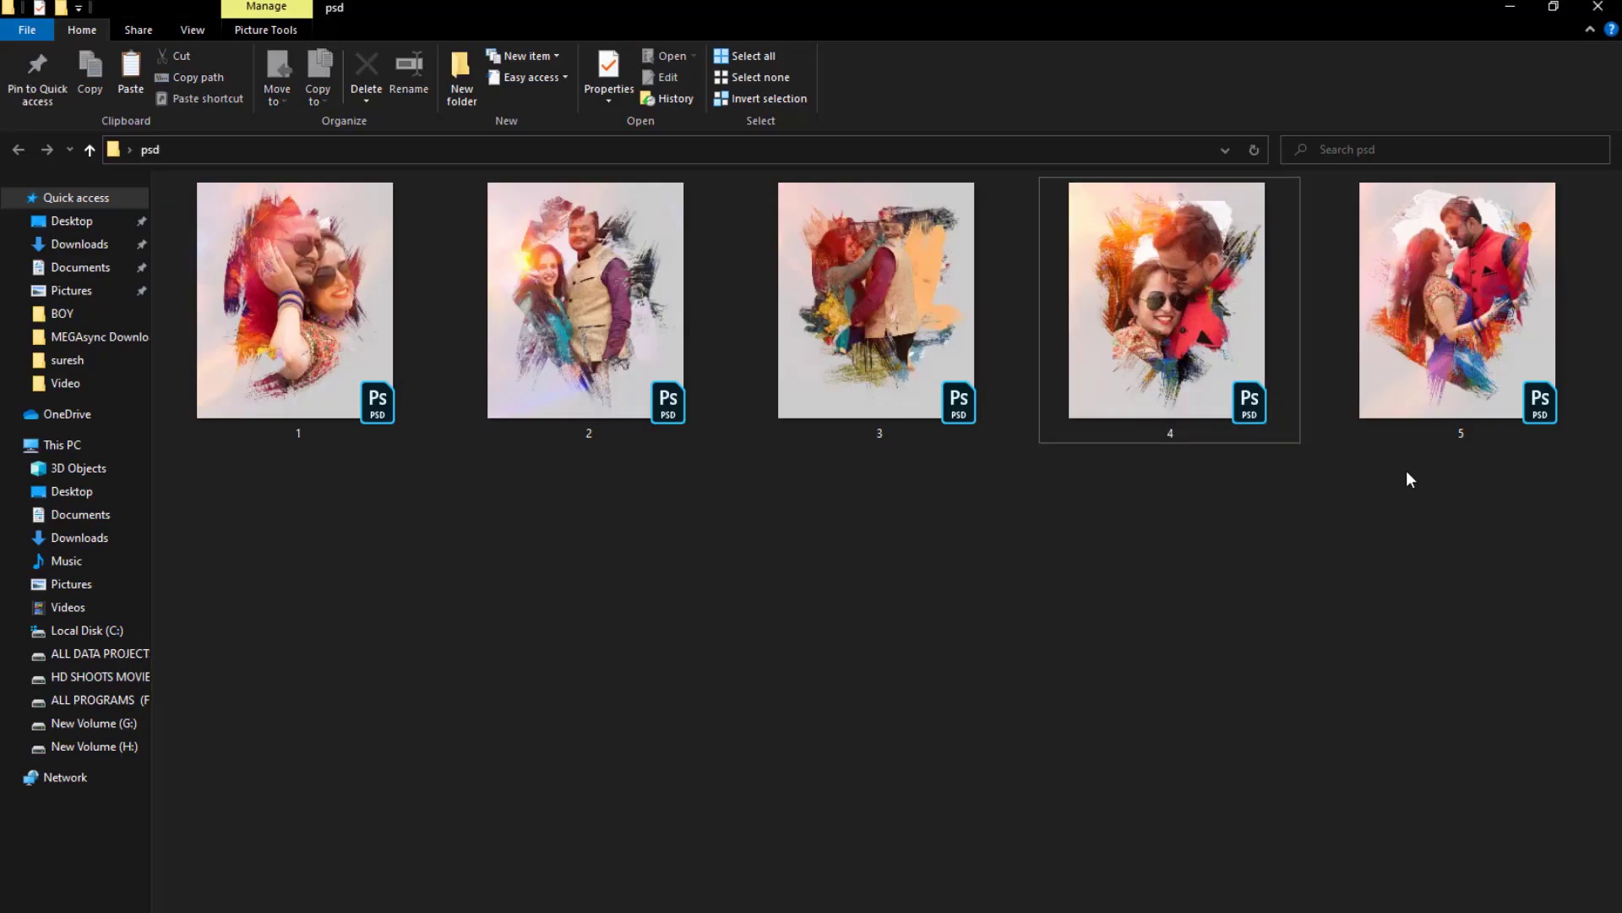
mouse_move(1518, 359)
mouse_down()
mouse_move(593, 908)
mouse_move(766, 68)
mouse_up()
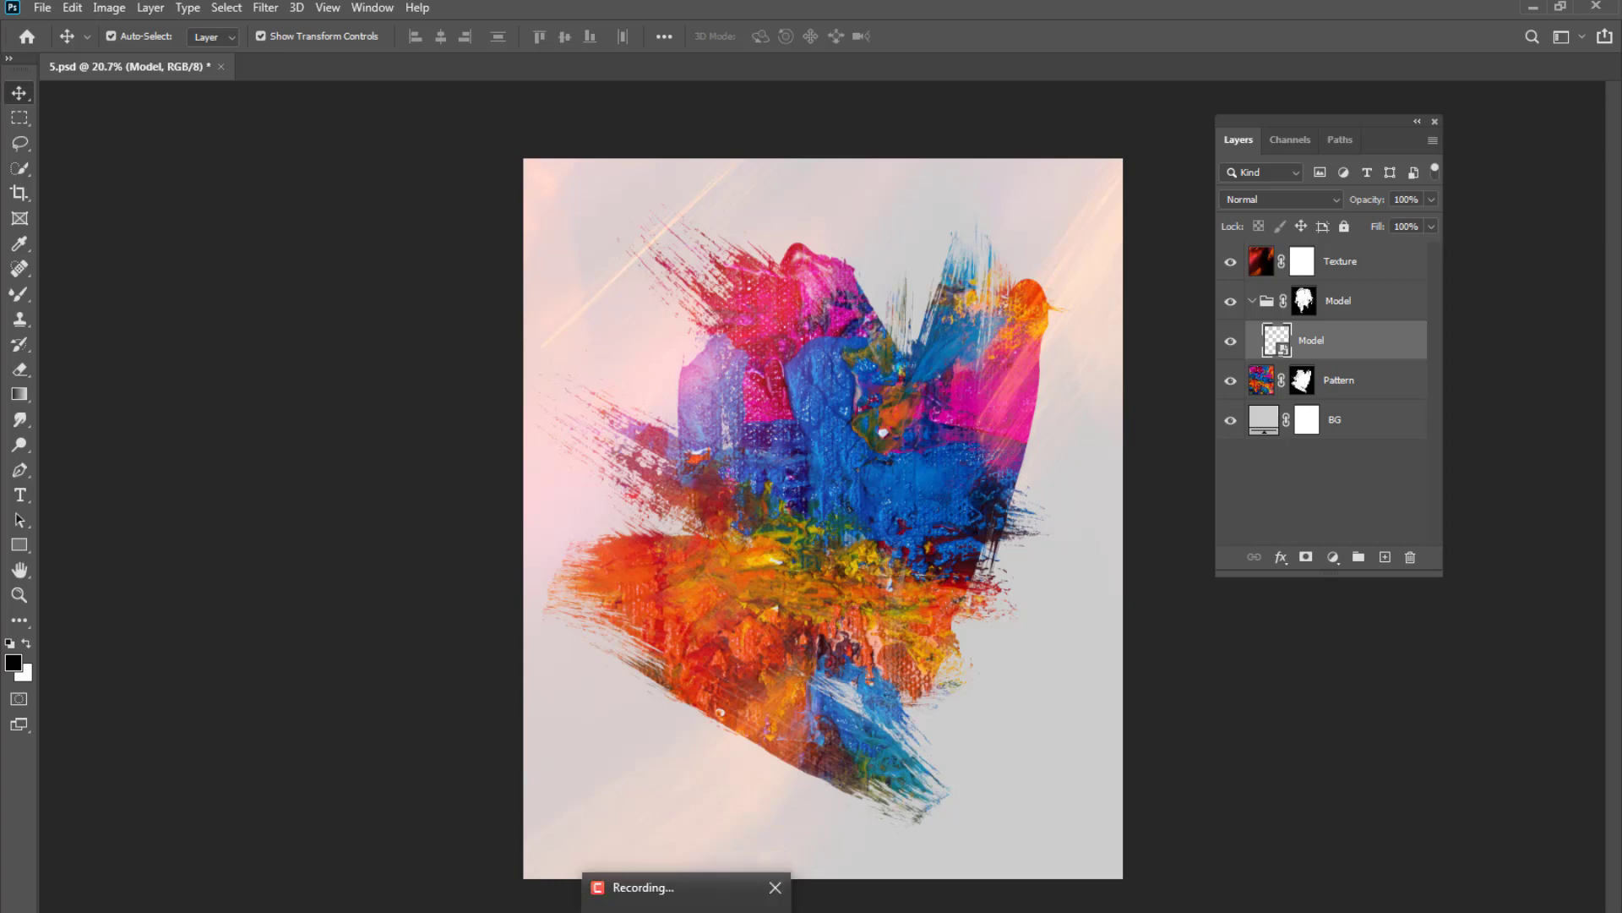
click(704, 891)
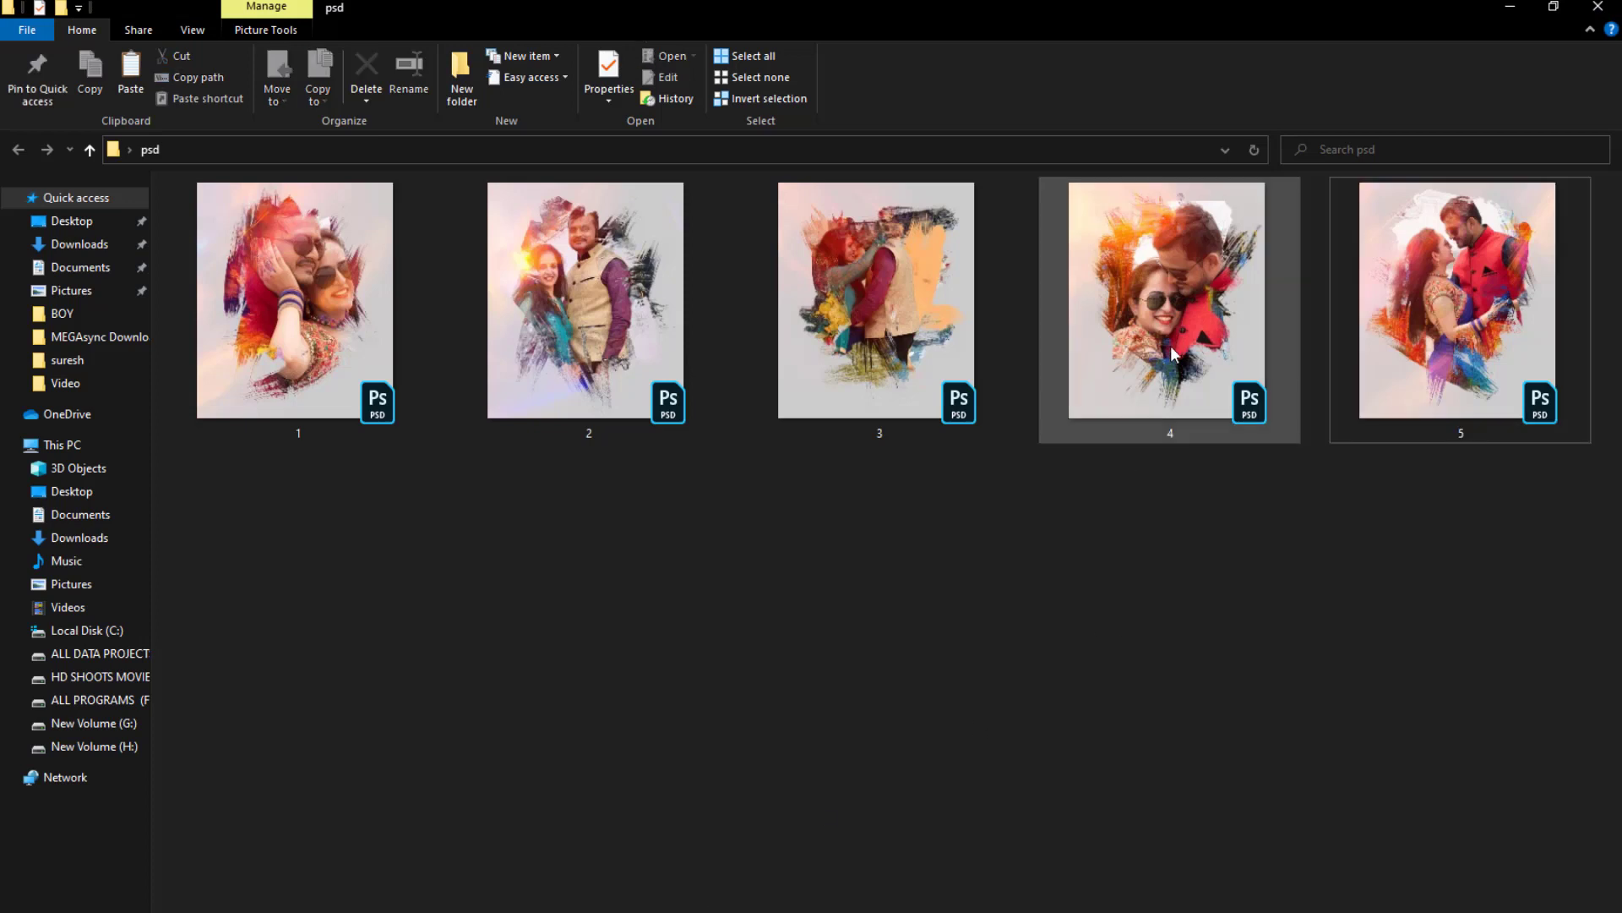
click(542, 307)
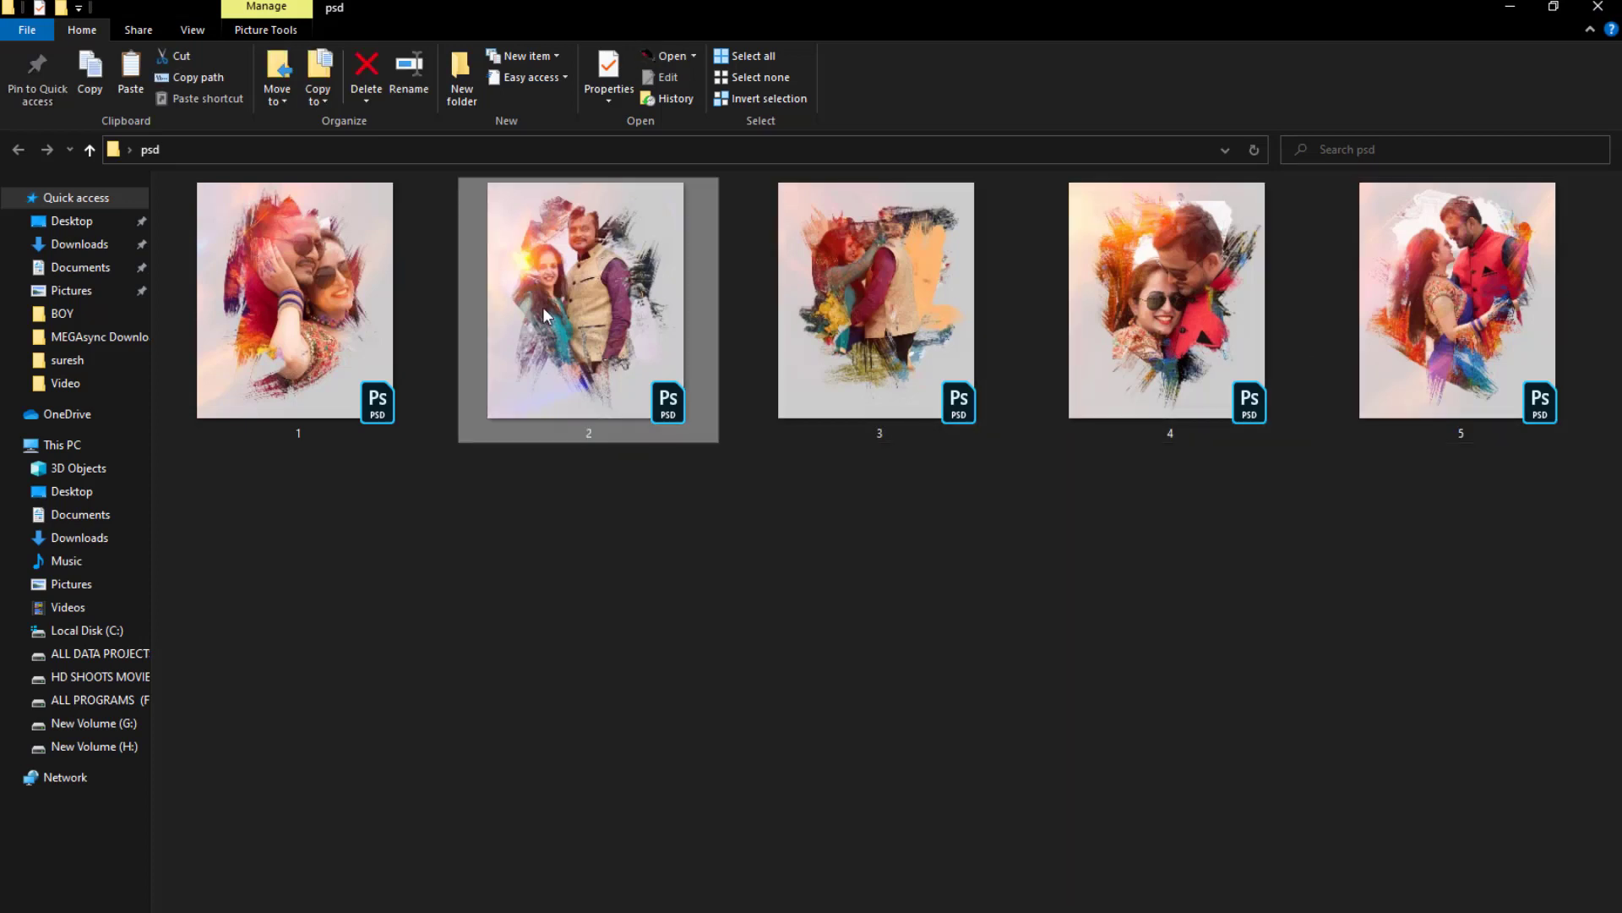
double_click(542, 307)
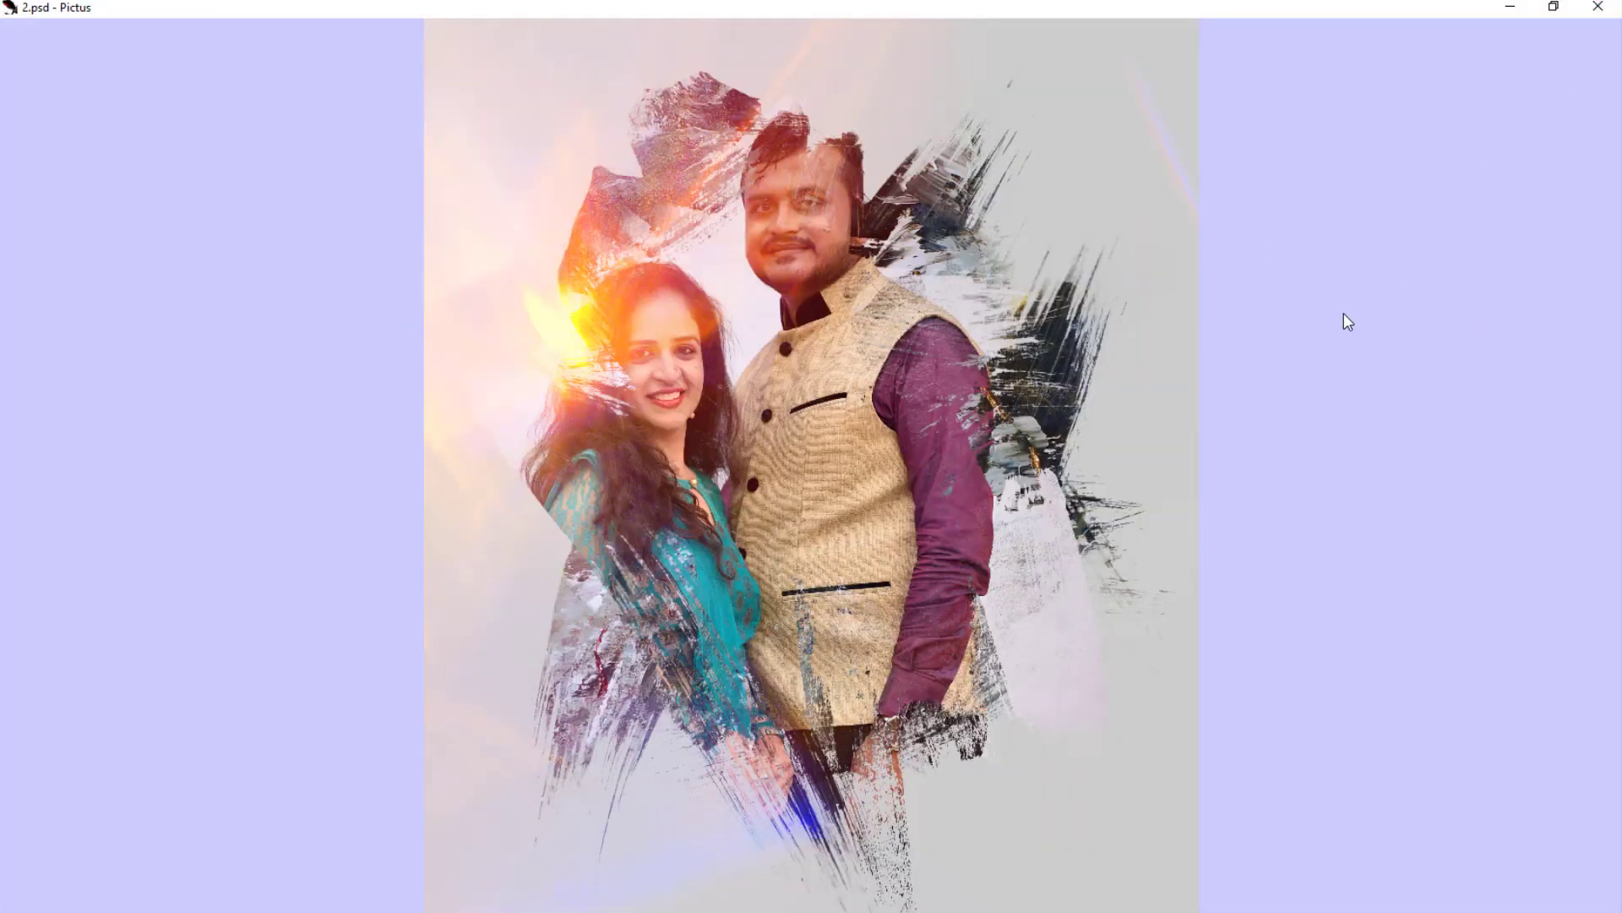
key(Right)
key(Right)
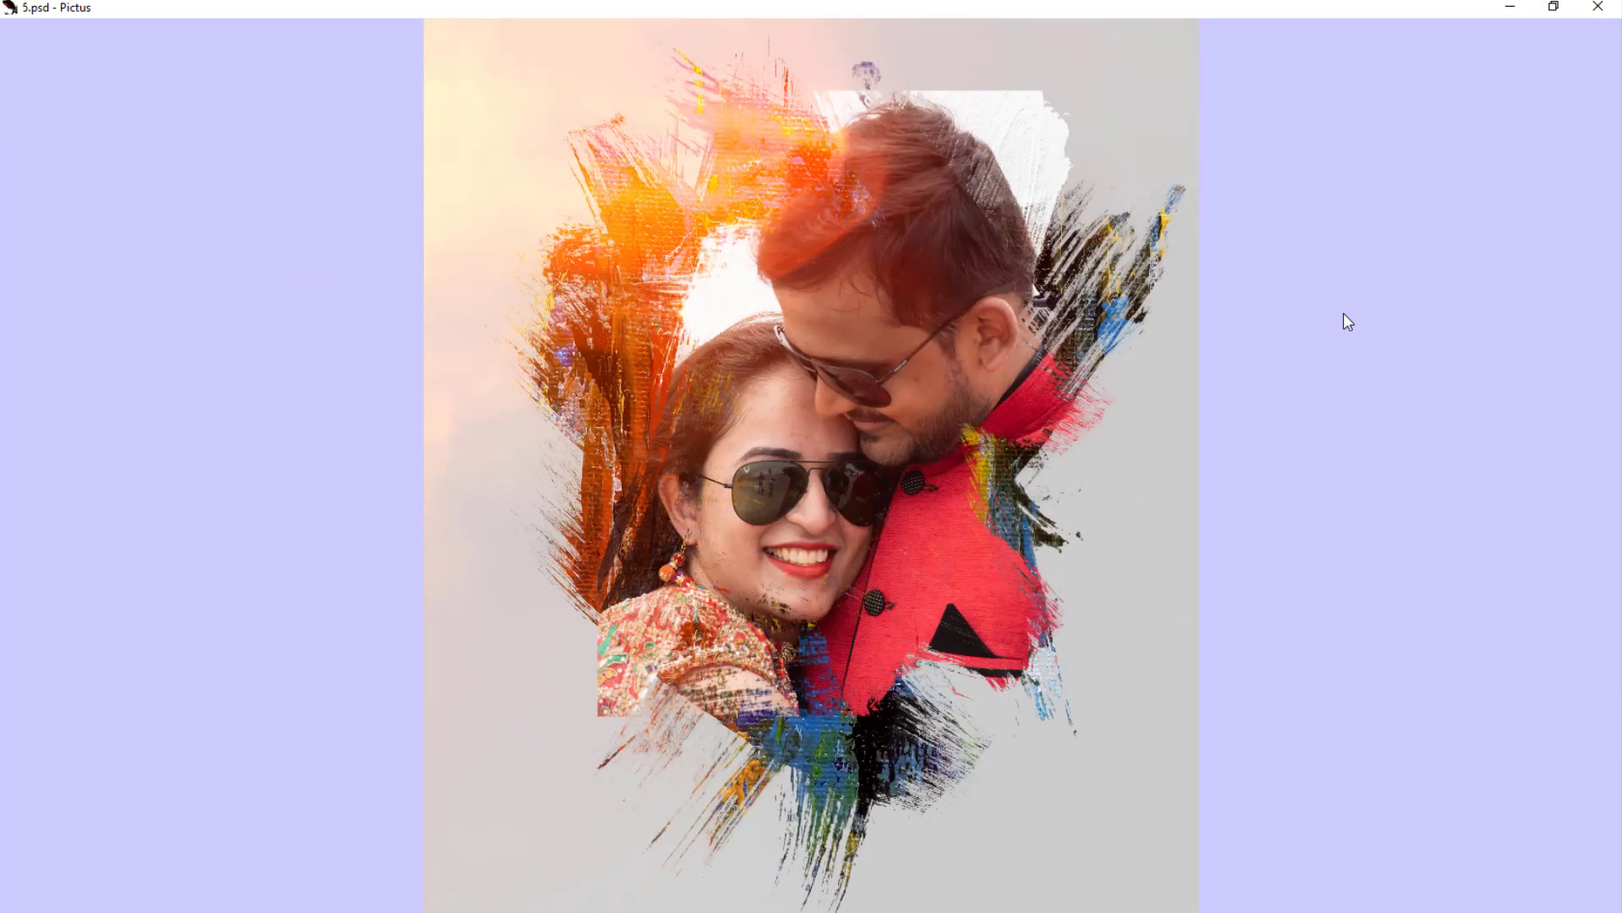
key(Right)
key(Right)
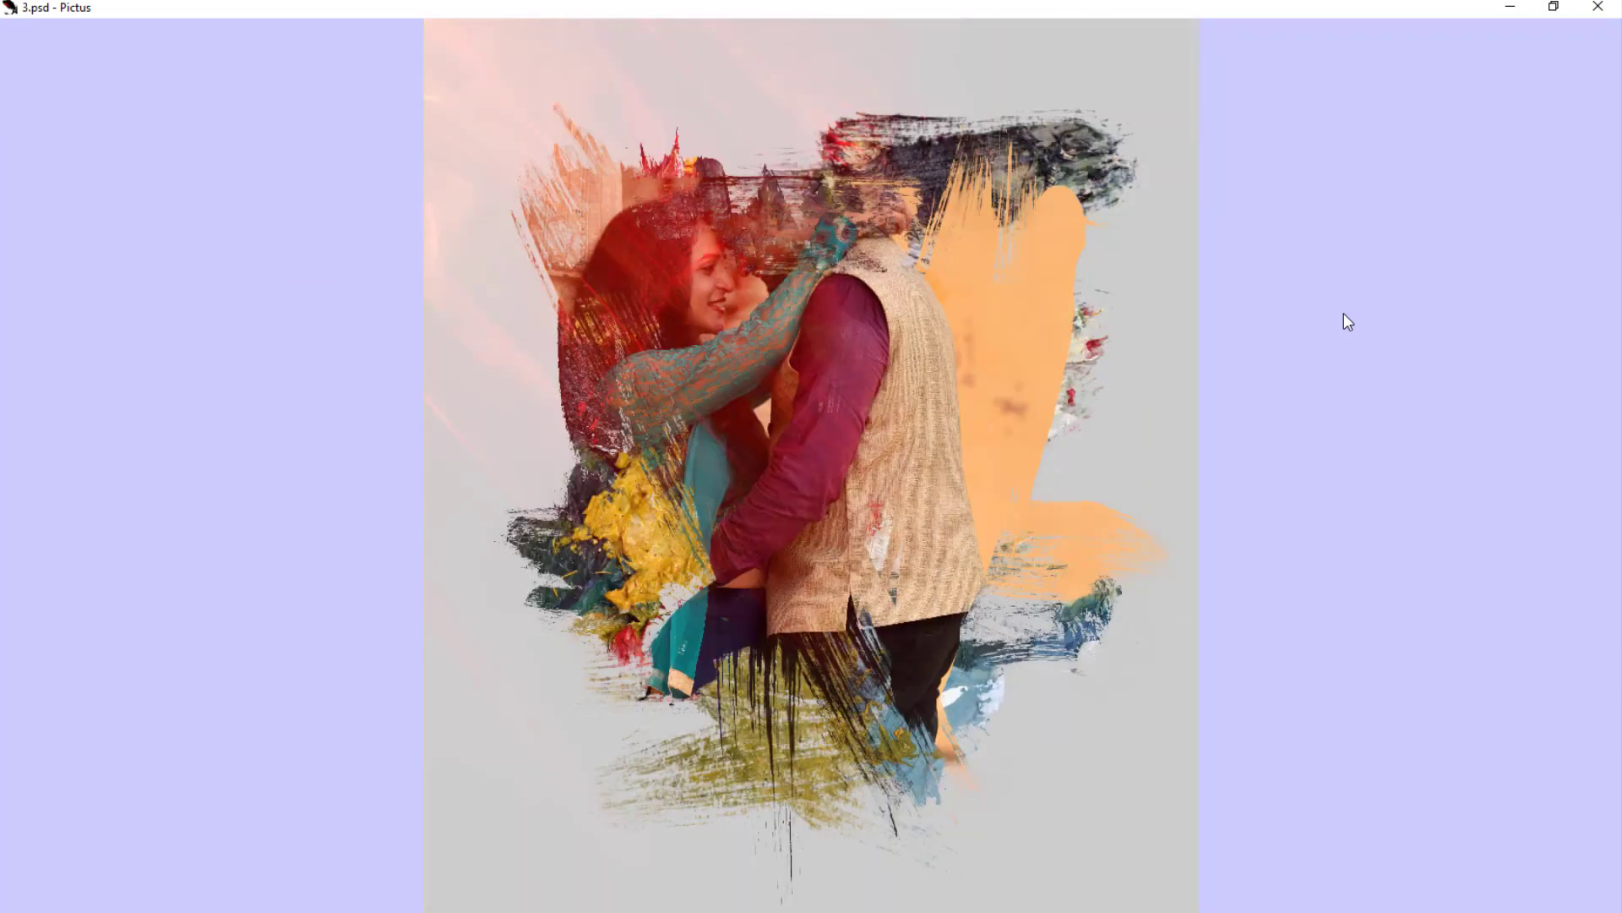
key(Right)
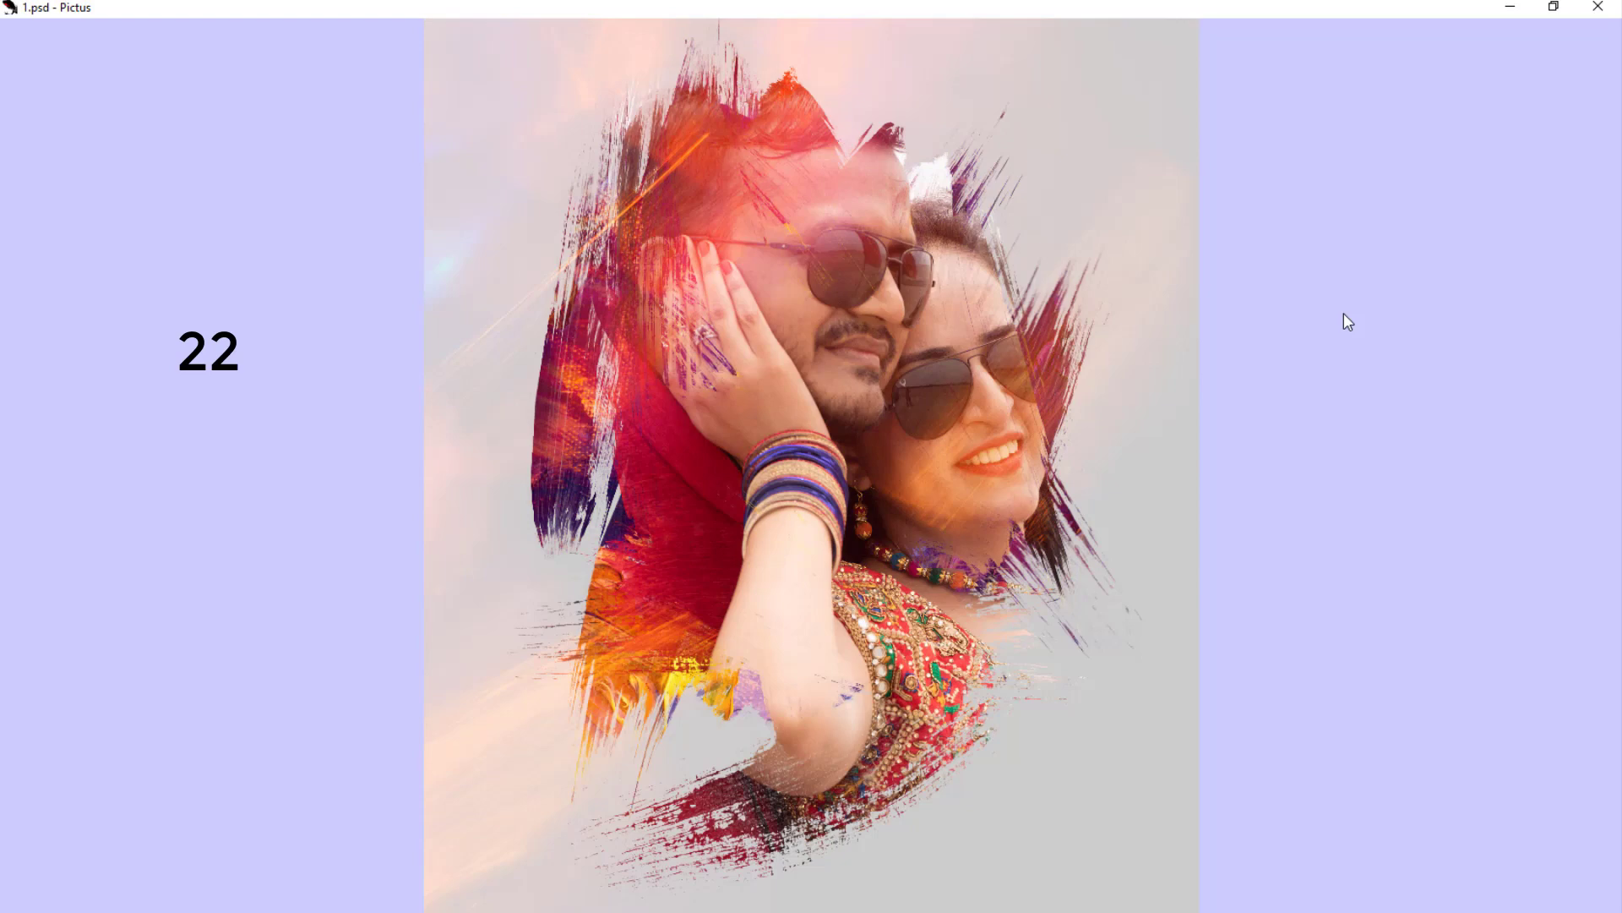
key(Right)
key(Right)
key(Right)
key(Right)
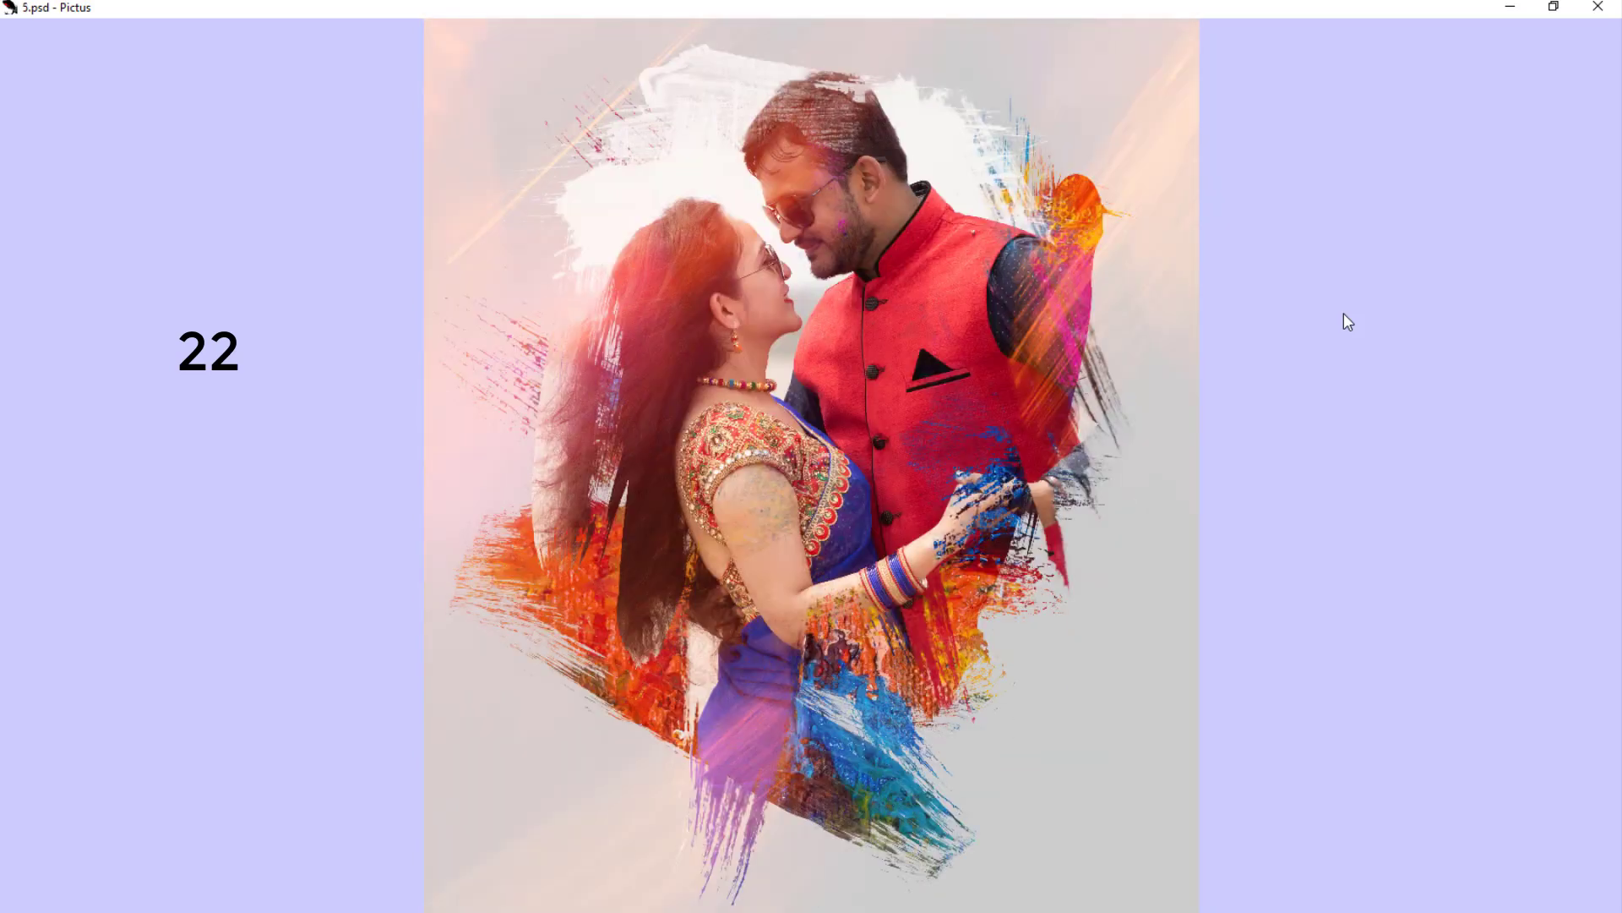
click(1598, 7)
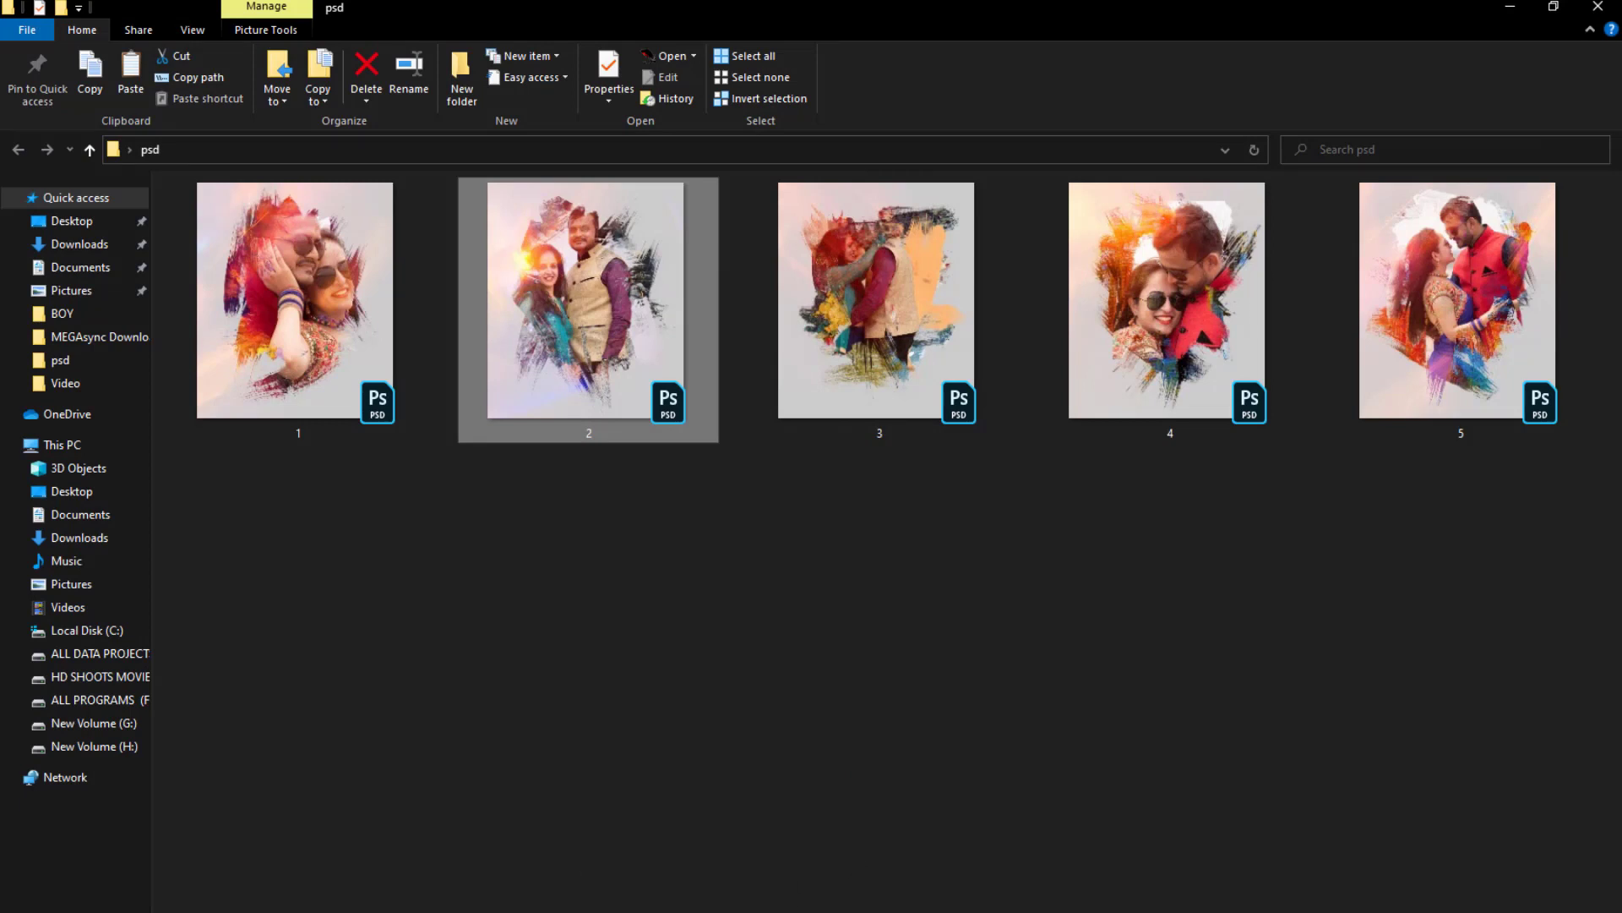
key(F9)
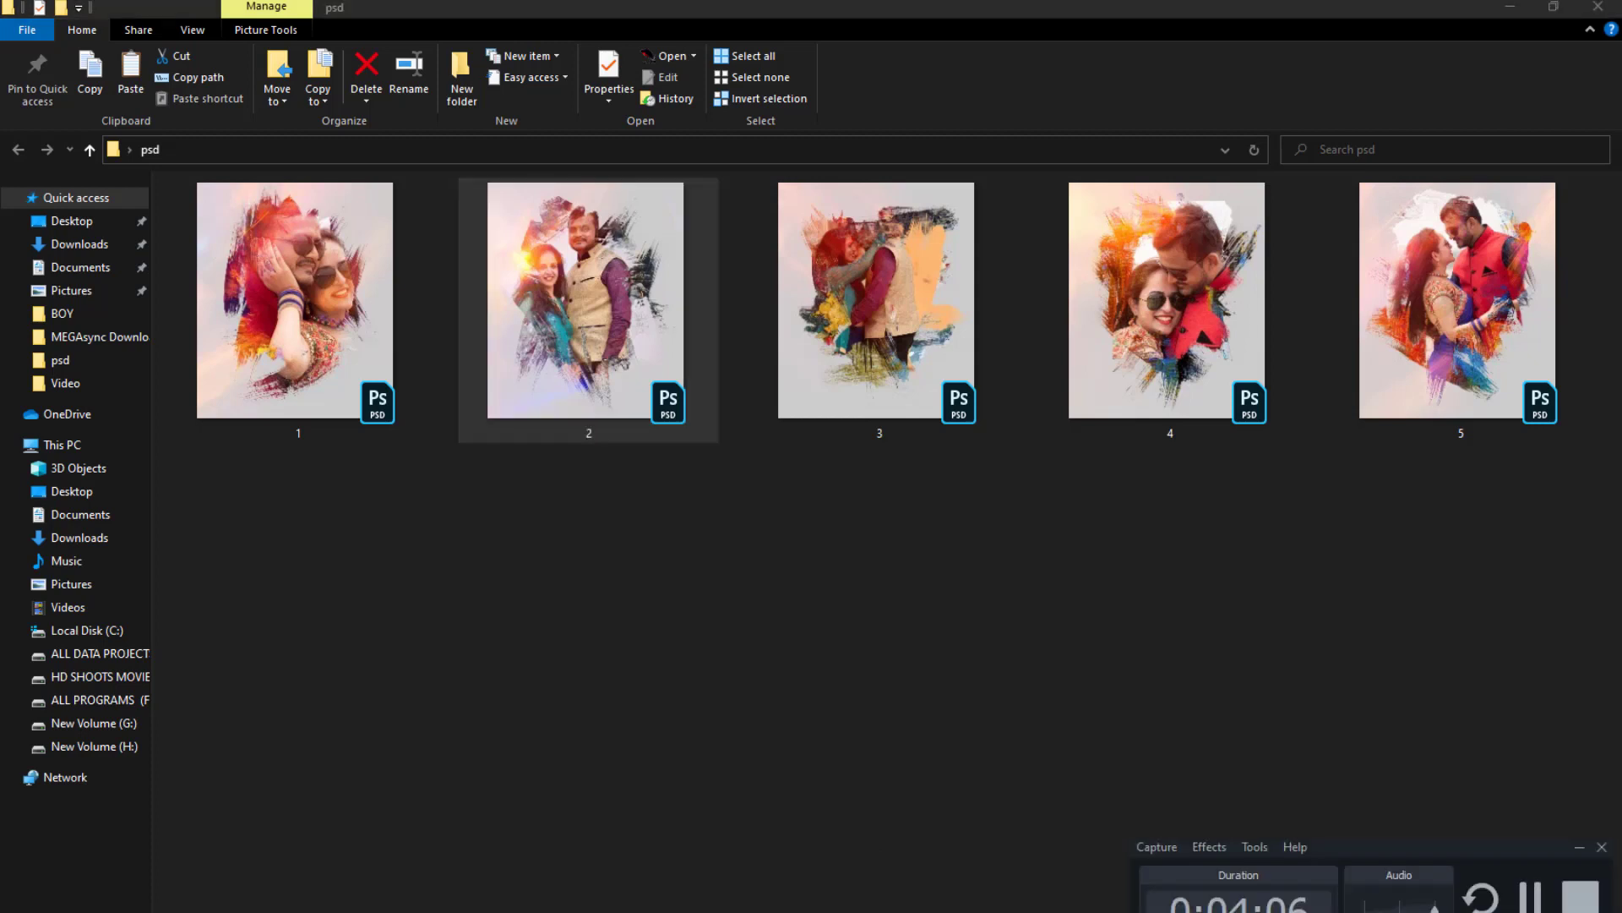